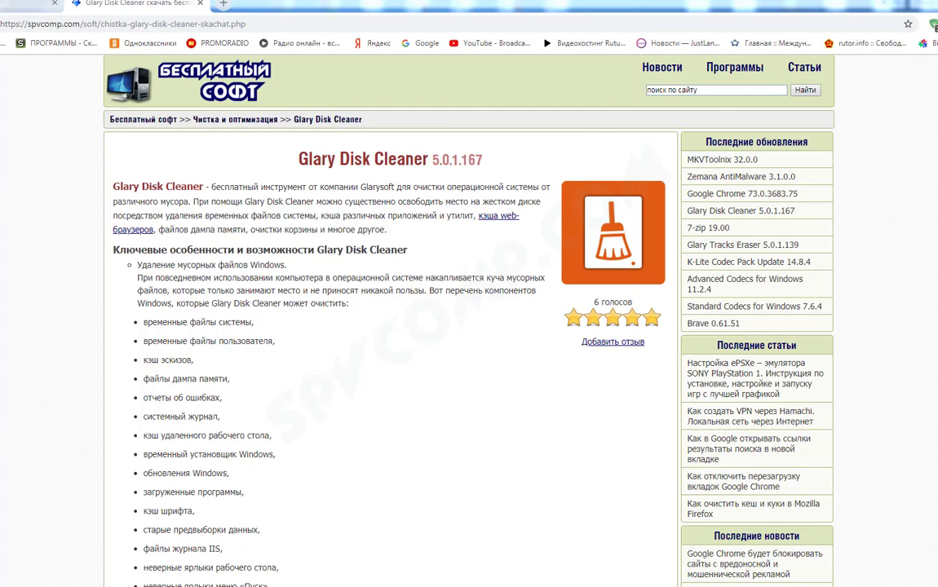
Open the Glary Disk Cleaner 5.0.1.167 download page from its description page
scroll(332, 302, down, 2)
scroll(342, 307, up, 2)
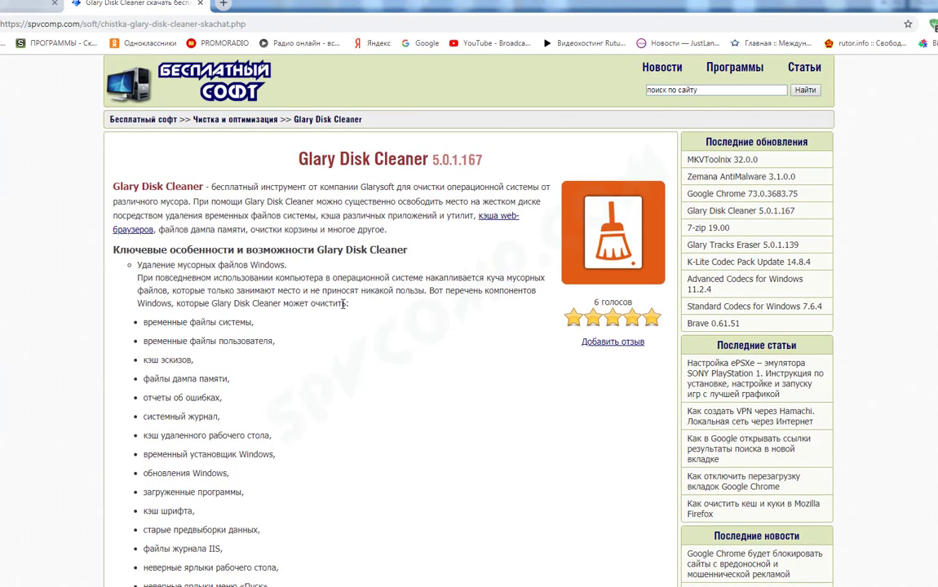
scroll(343, 308, down, 5)
scroll(342, 311, down, 3)
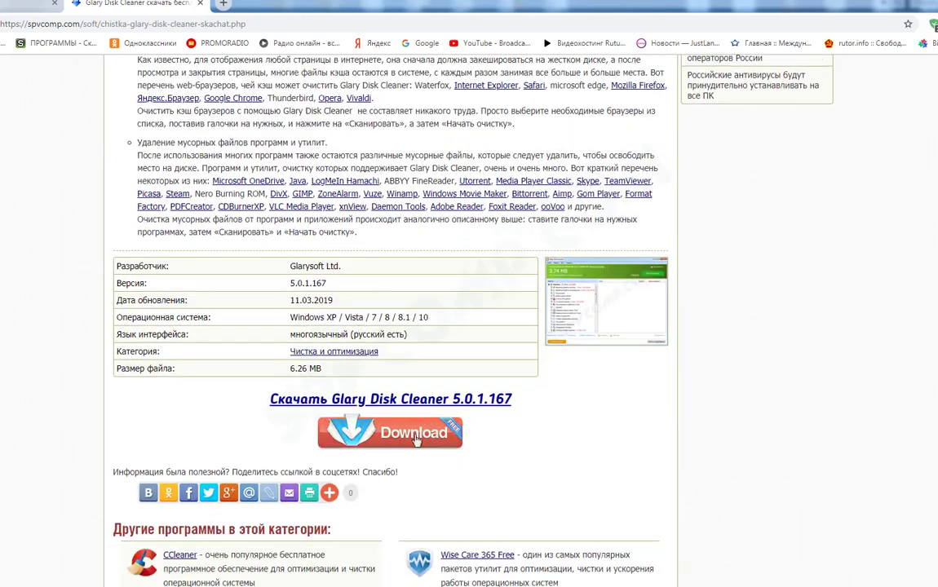
click(408, 389)
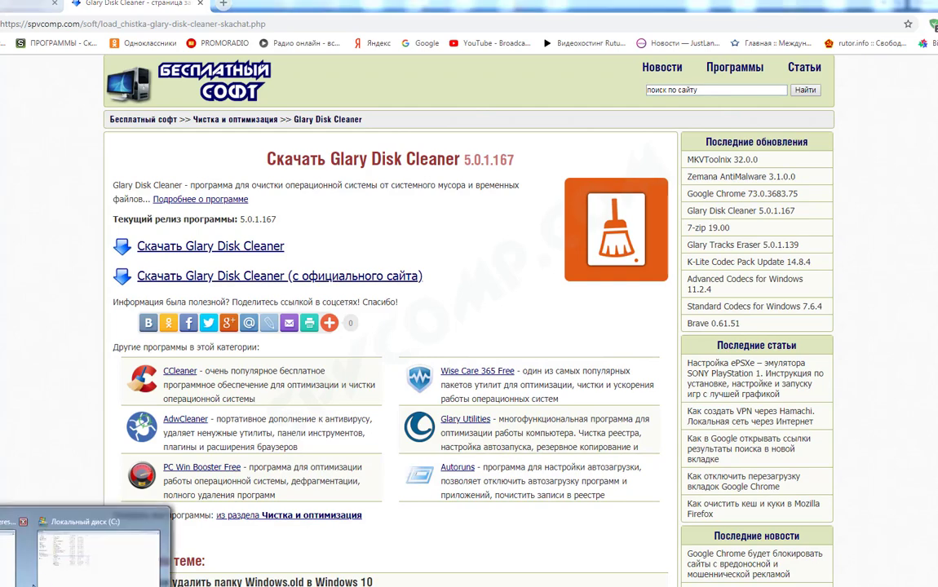
Switch to the drive C: folder, run the dcsetup installer as administrator and continue past the welcome page
click(52, 519)
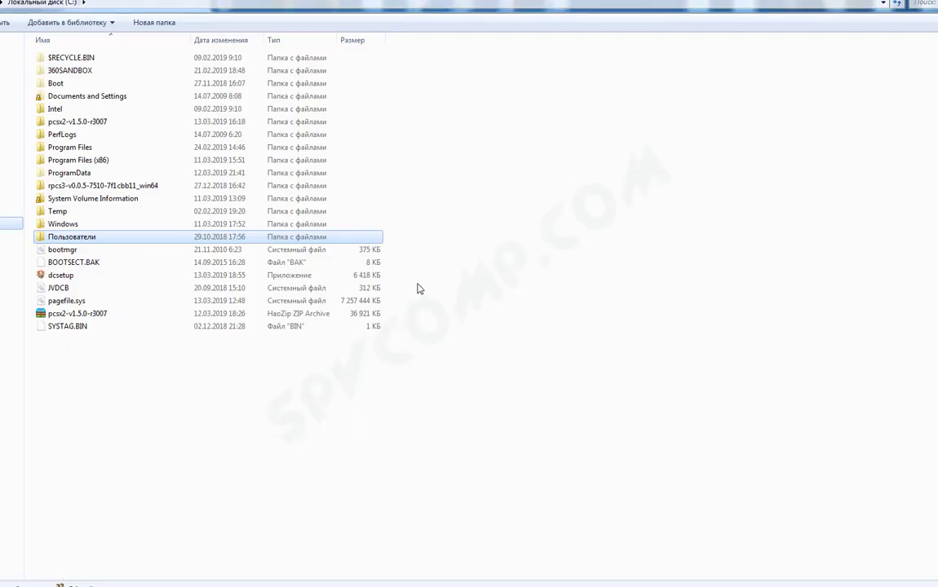
click(60, 279)
right_click(64, 280)
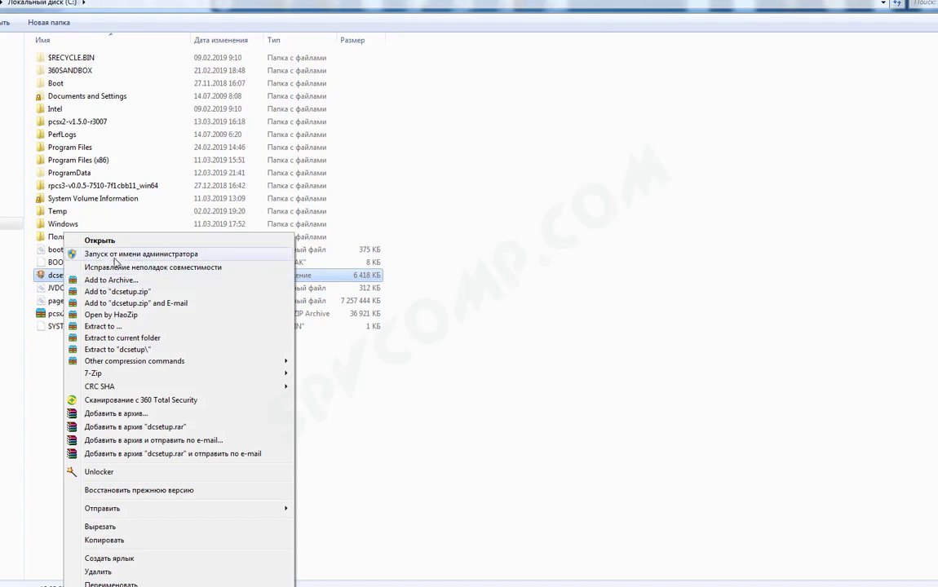
click(102, 230)
click(545, 400)
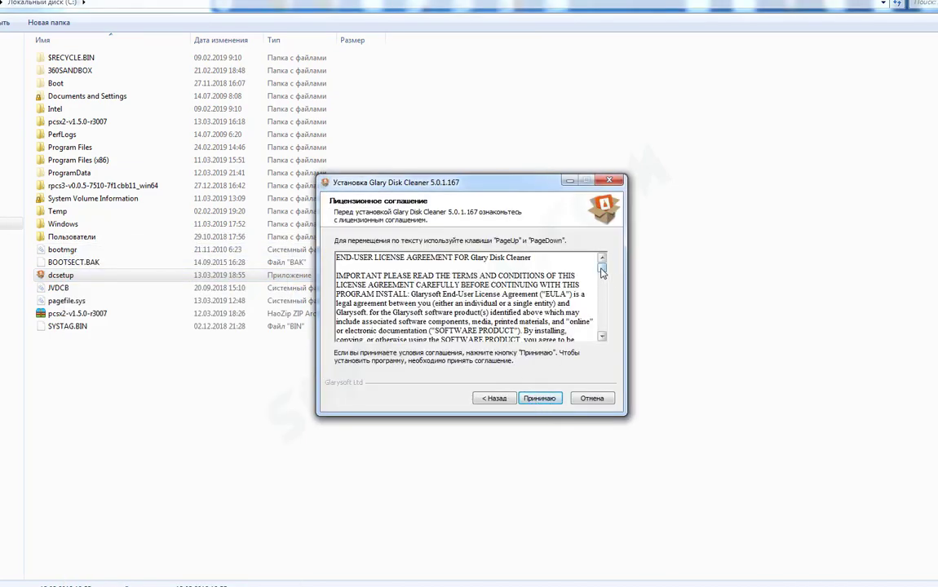
Accept the license agreement and install Glary Disk Cleaner in the default folder with desktop and Quick Launch icons
drag(602, 271, 603, 330)
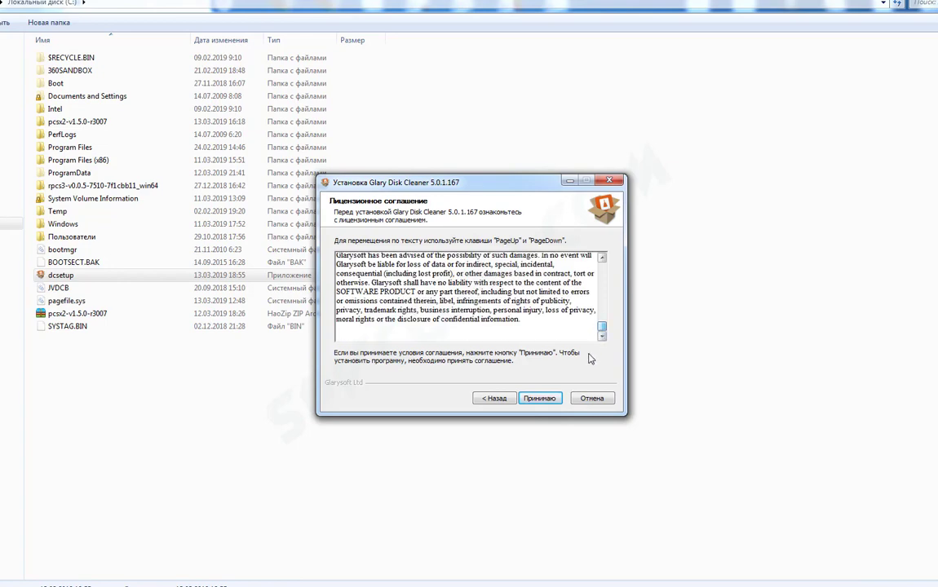
click(540, 399)
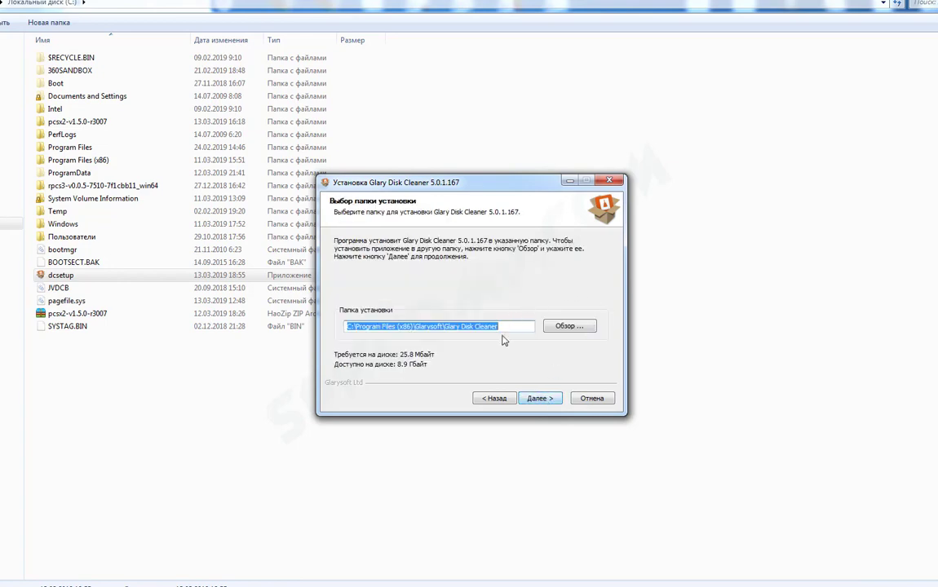
click(566, 330)
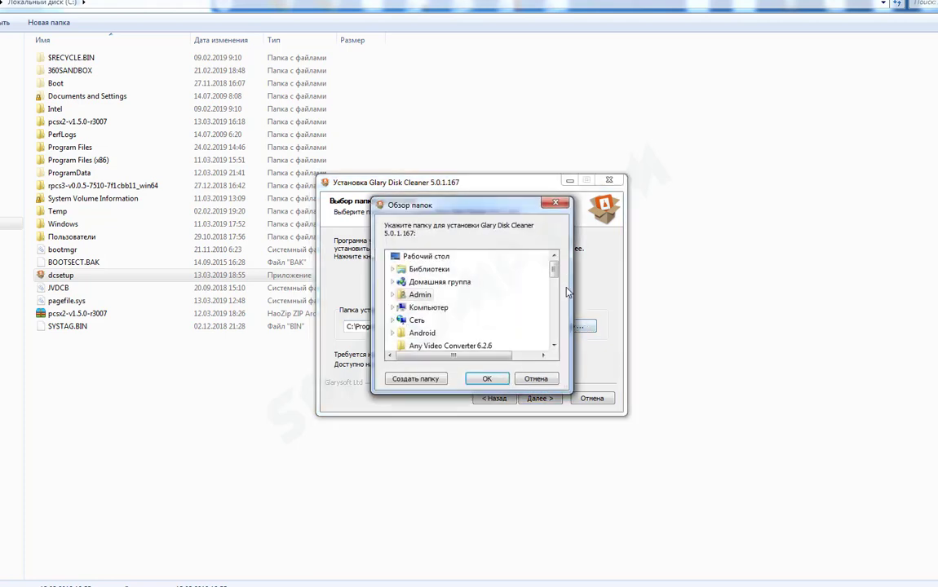
click(534, 378)
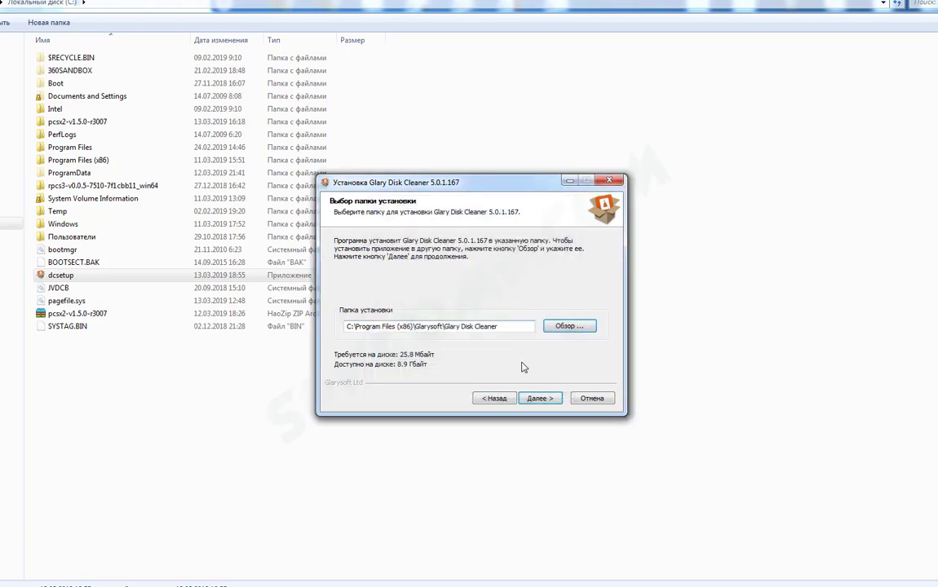
click(542, 400)
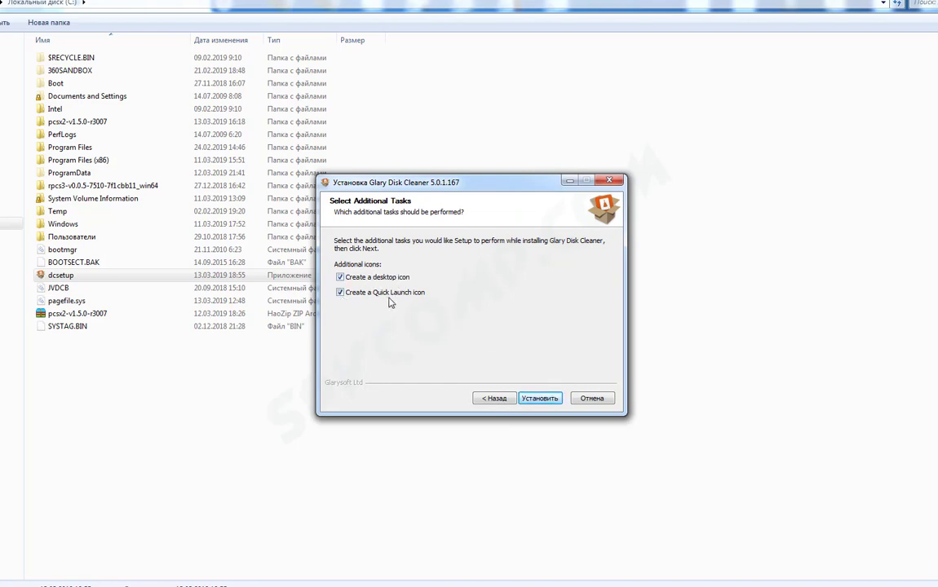
click(545, 399)
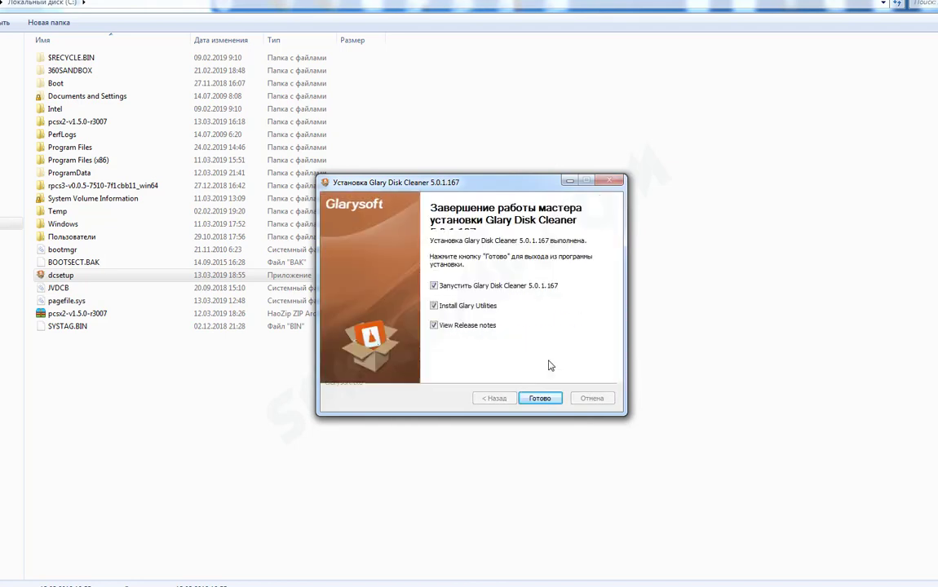
Finish setup and launch Glary Disk Cleaner without Glary Utilities or release notes, declining to close Google Chrome for the scan
click(435, 307)
click(450, 328)
click(540, 398)
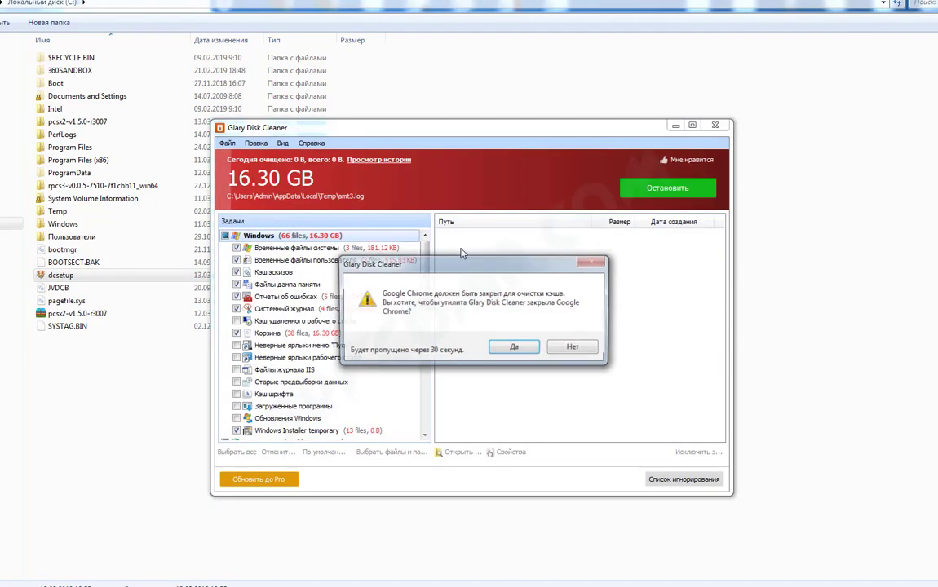
click(571, 348)
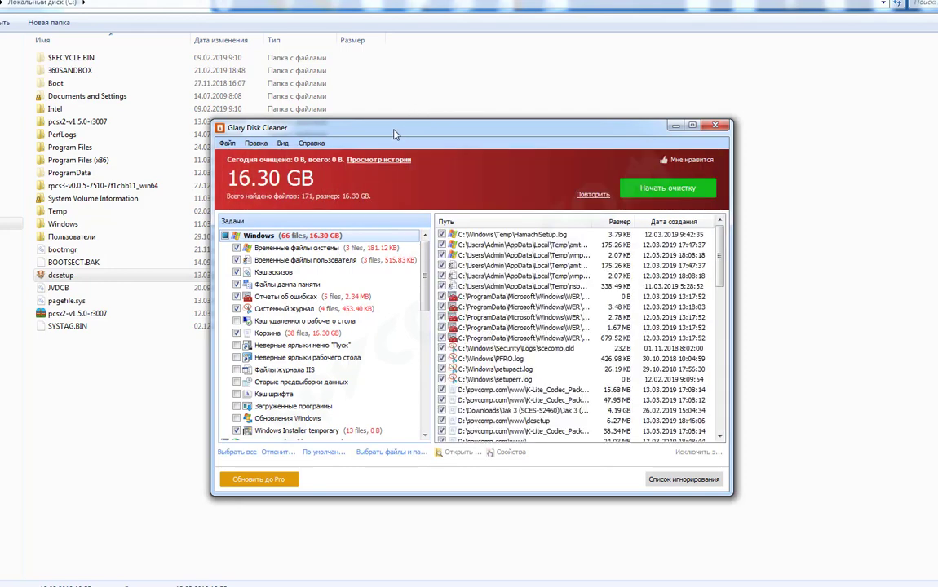
Look through the cleaning tasks and collapse the Приложения, Браузеры and Windows groups
drag(393, 132, 356, 107)
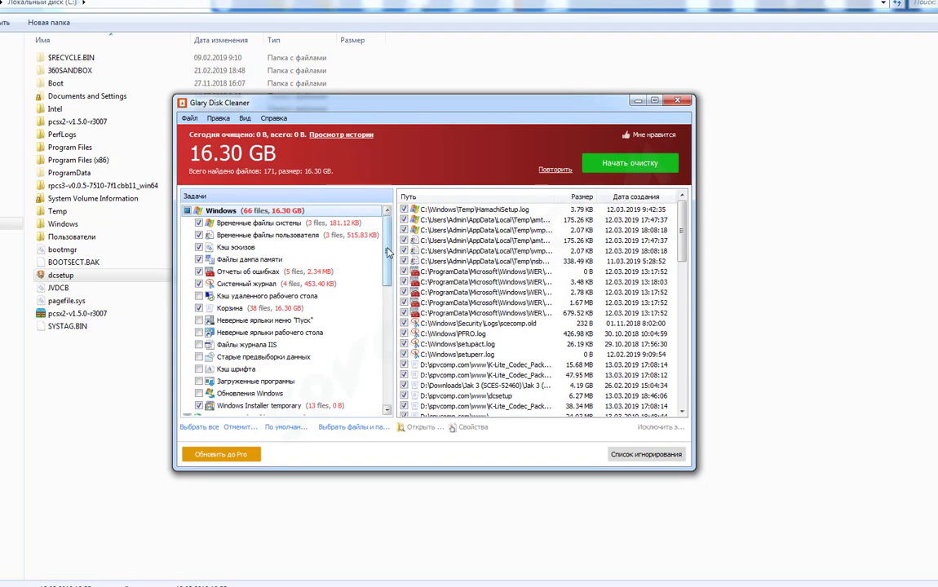
scroll(388, 253, down, 10)
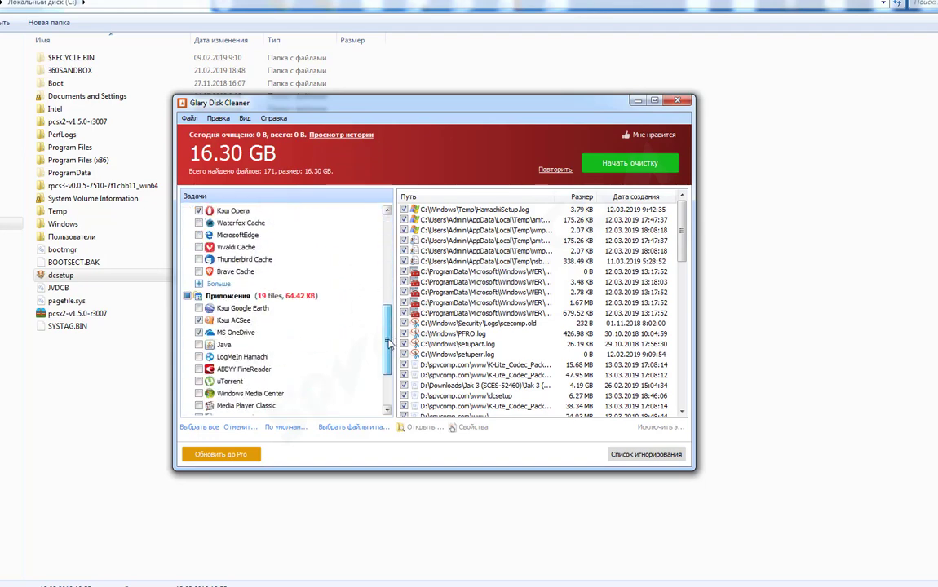
double_click(232, 260)
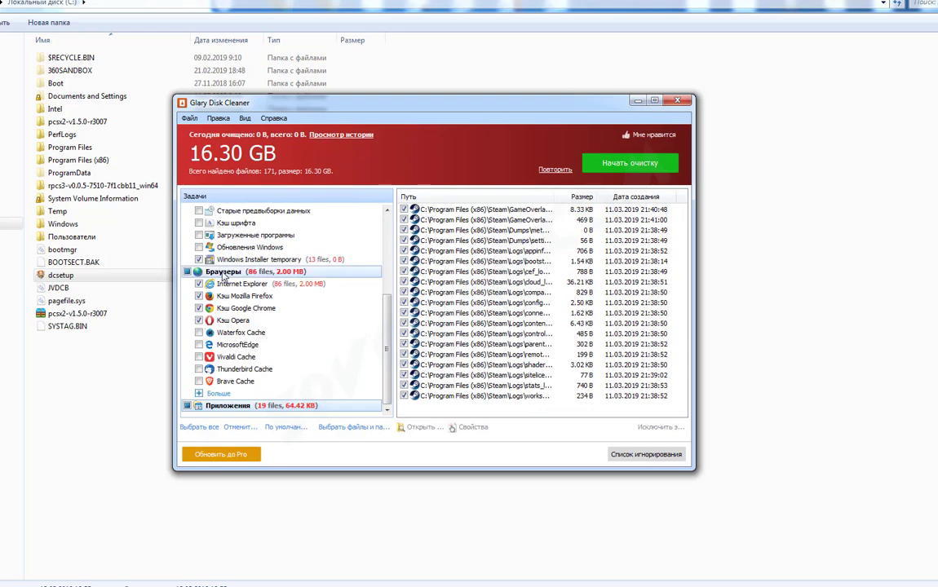
double_click(223, 272)
scroll(216, 295, up, 1)
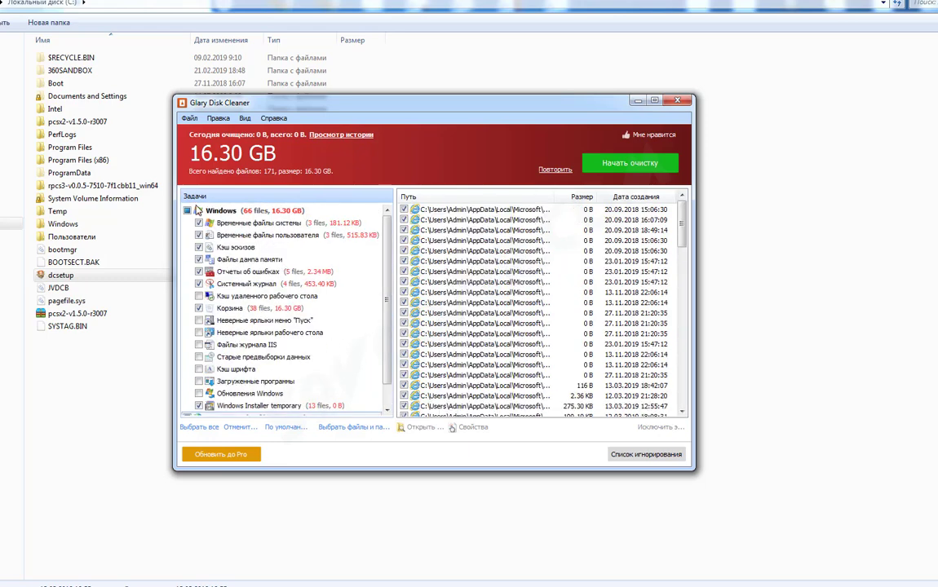
double_click(199, 211)
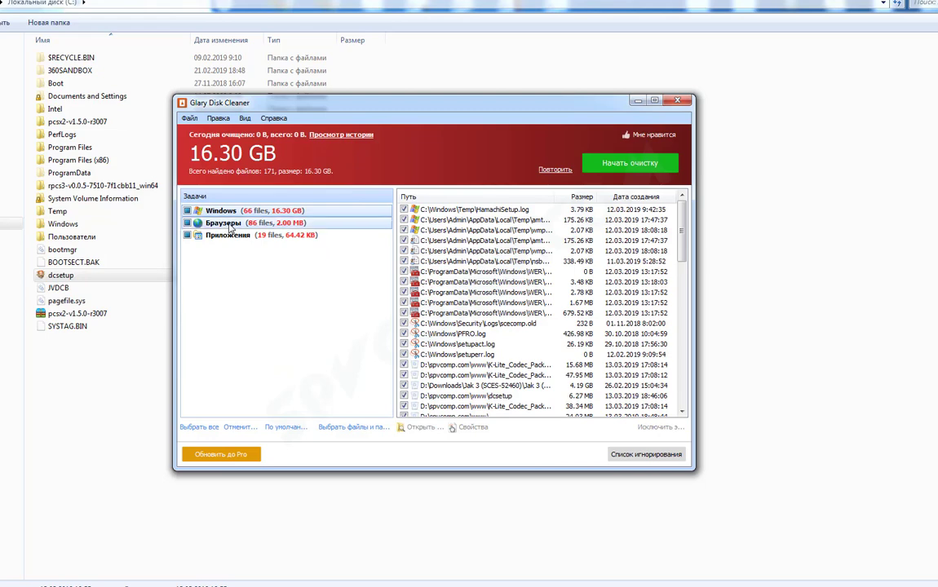
Review the found files of the Windows, Браузеры and Приложения groups one after another
click(231, 227)
click(231, 238)
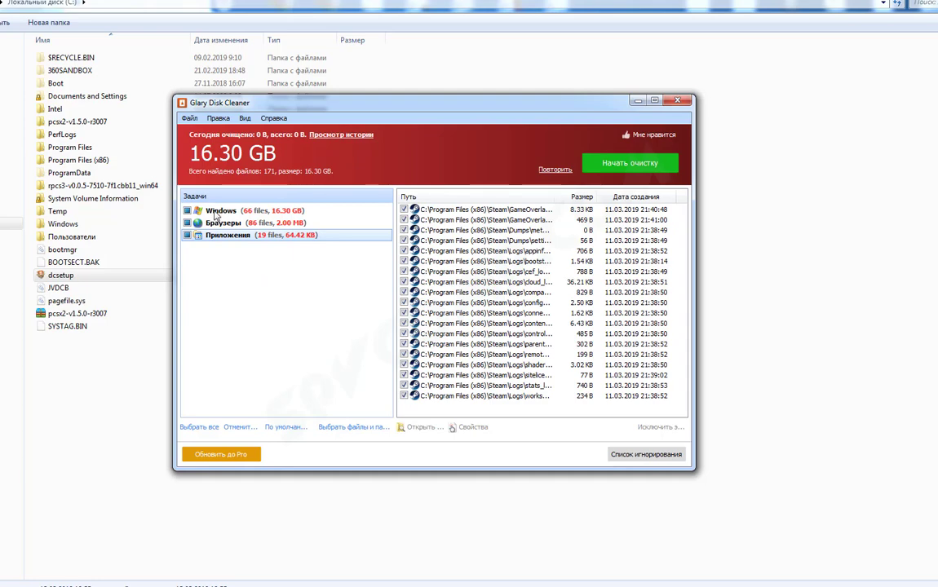
click(216, 212)
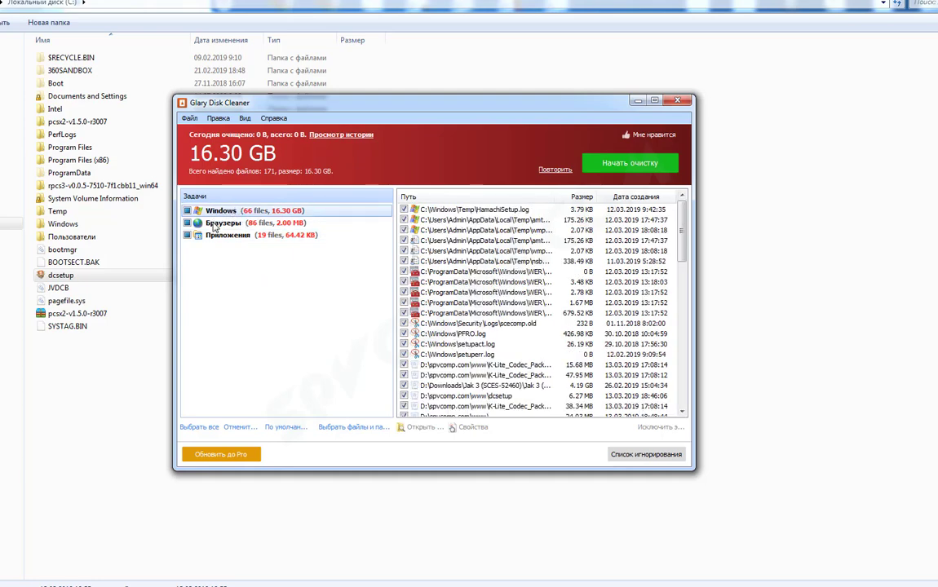
click(220, 223)
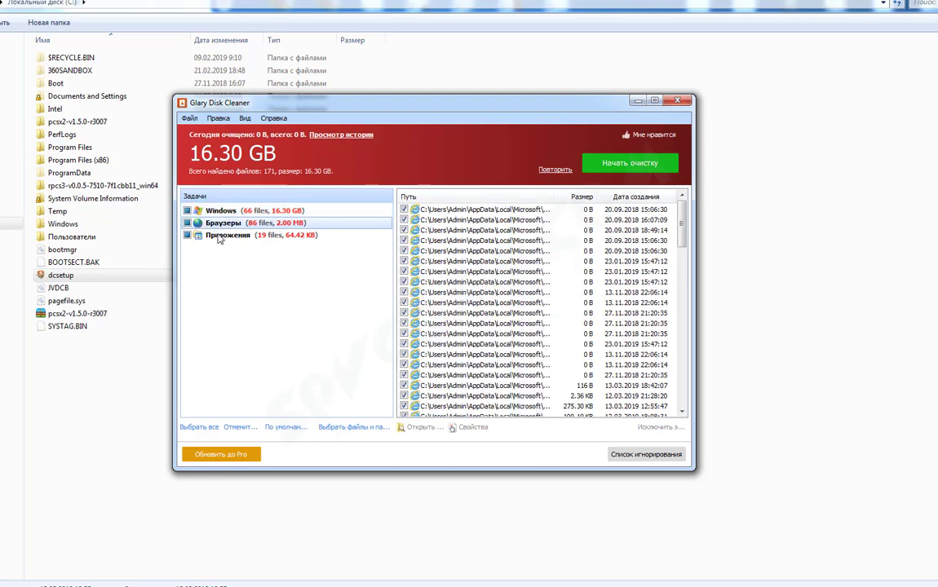
click(217, 236)
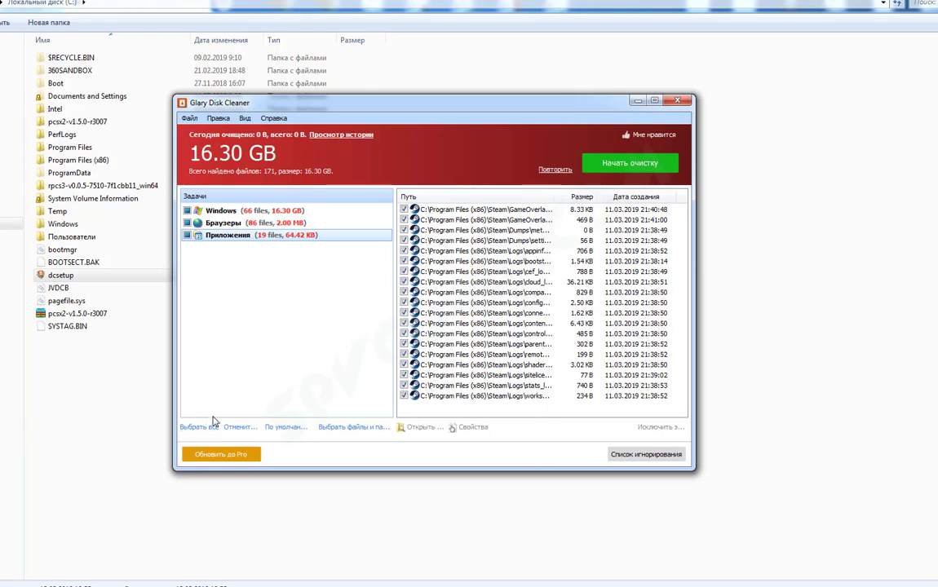
Limit cleaning to Windows system temporary files, Recycle Bin, invalid Start menu shortcuts, old prefetch data, font cache, downloaded programs and Windows updates
click(231, 431)
click(217, 211)
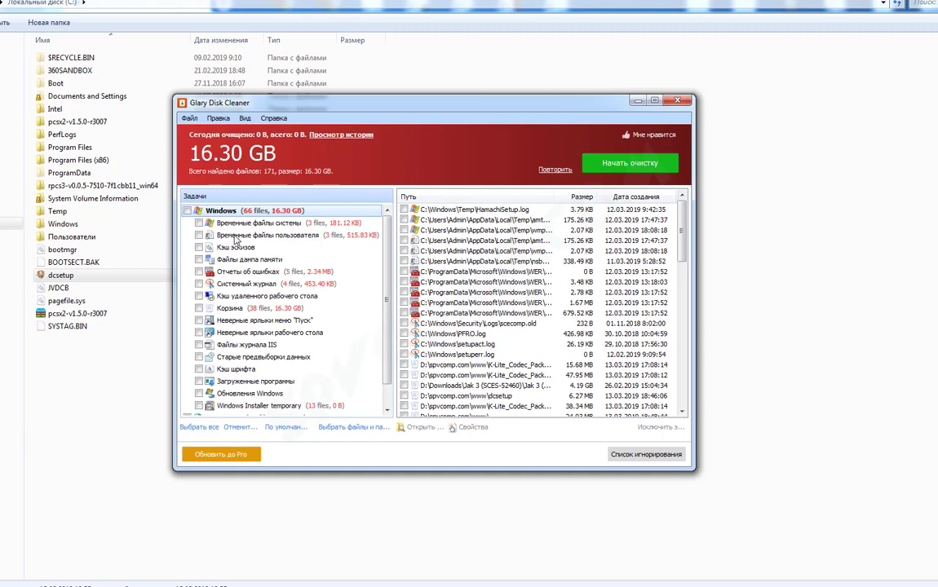
click(199, 224)
click(199, 308)
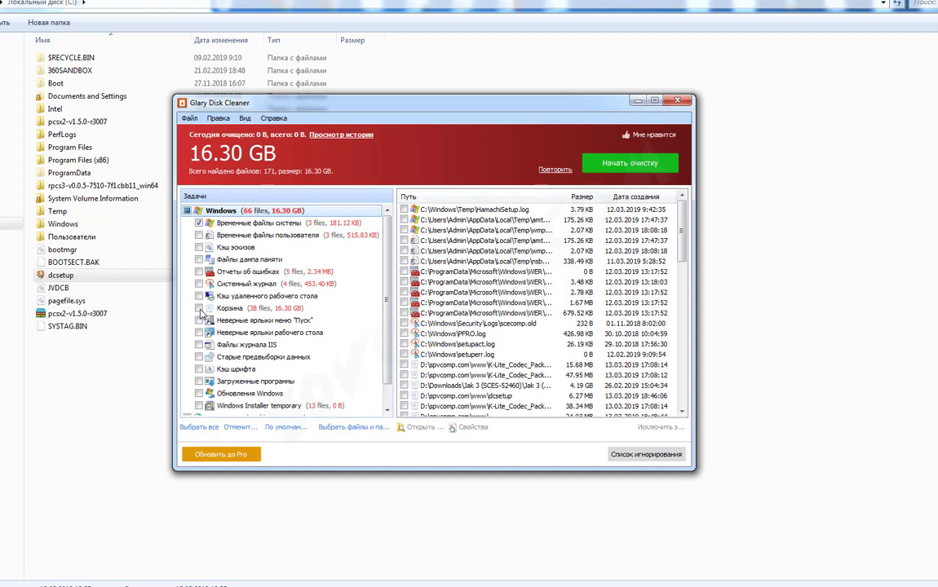
click(199, 357)
click(199, 381)
click(199, 320)
Rescan the computer for junk files using the selected Windows tasks
click(190, 119)
click(202, 129)
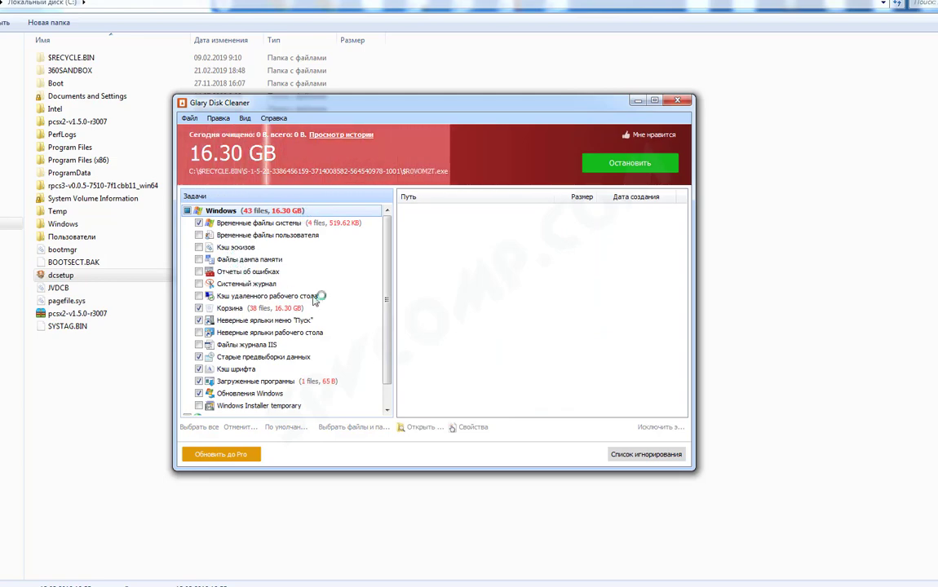
scroll(390, 294, up, 1)
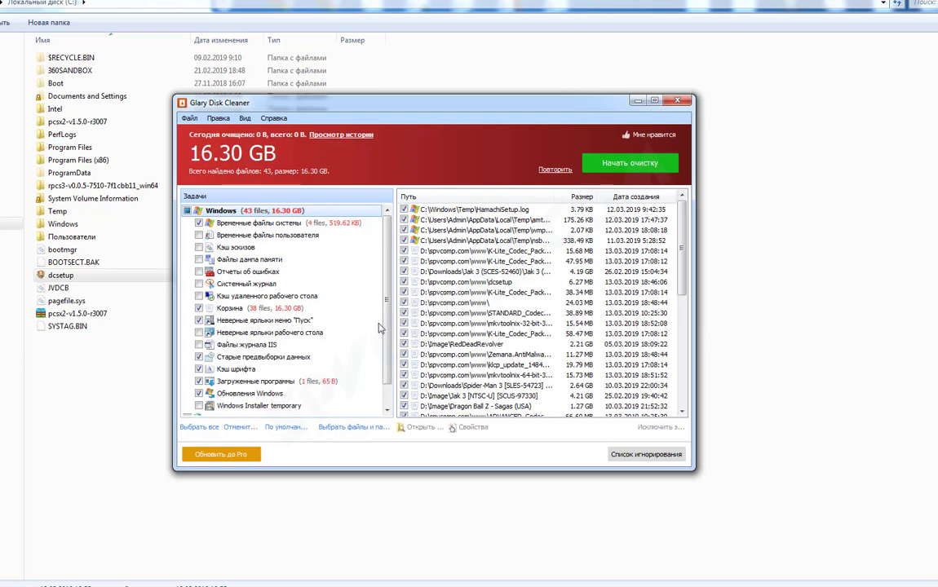
Examine the files found for Windows updates, downloaded programs, invalid Start menu shortcuts, Recycle Bin and error reports
scroll(347, 310, down, 1)
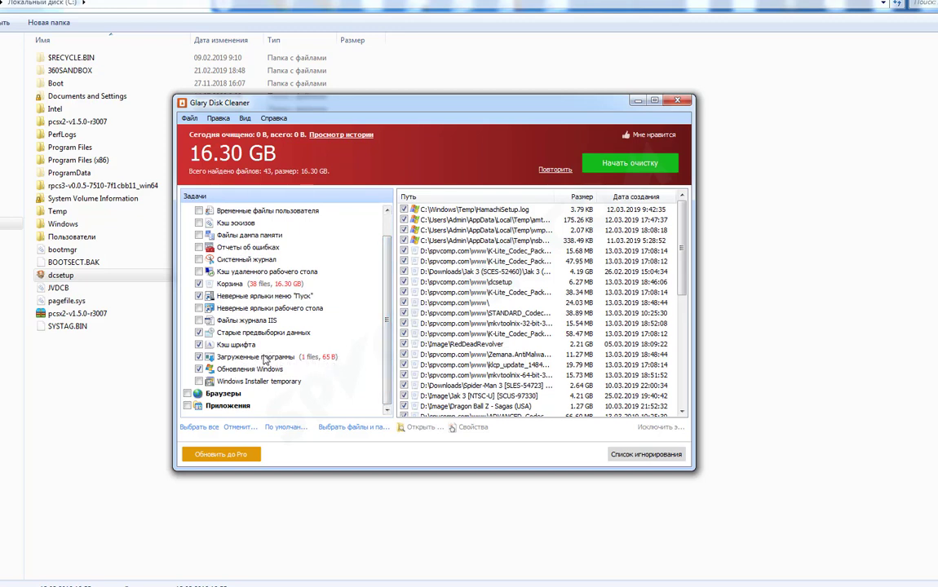
click(233, 370)
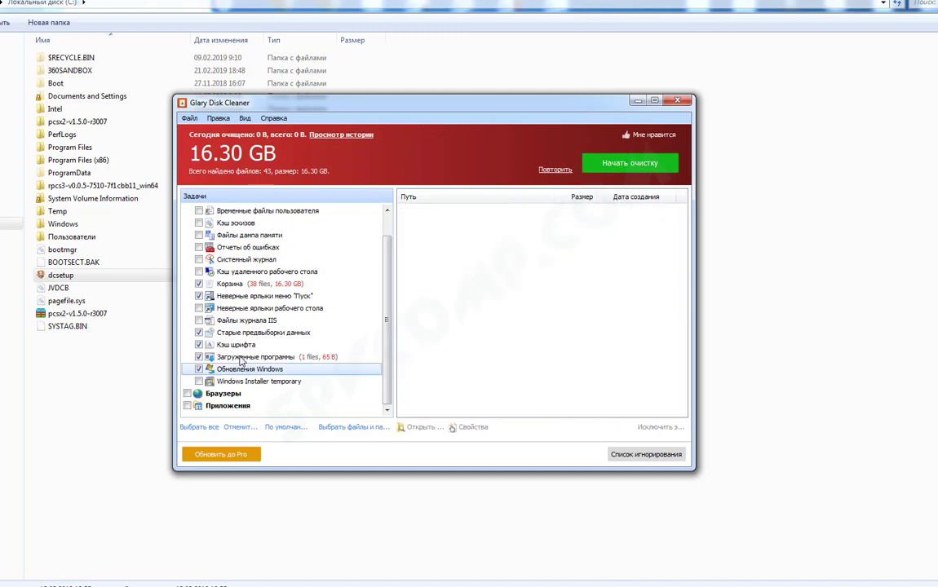
click(239, 358)
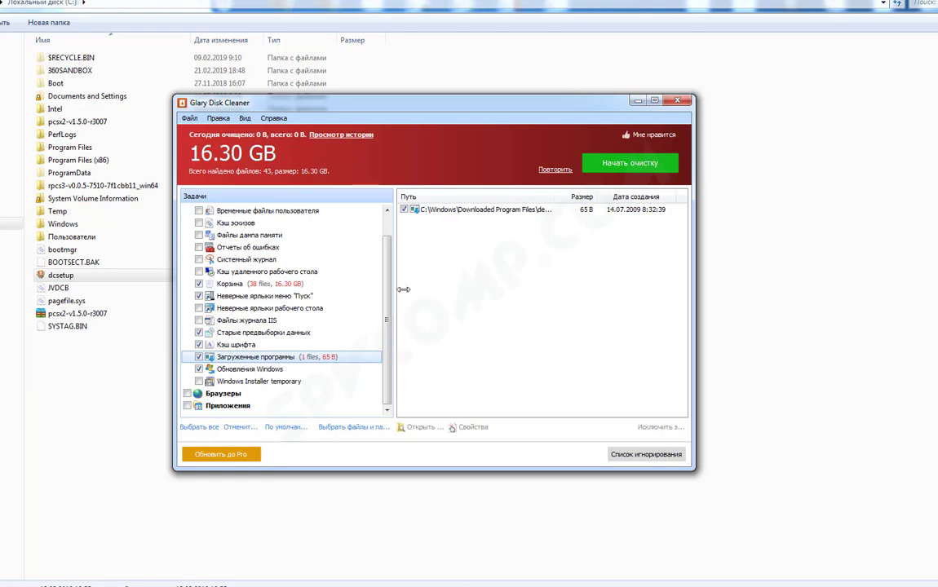
click(233, 297)
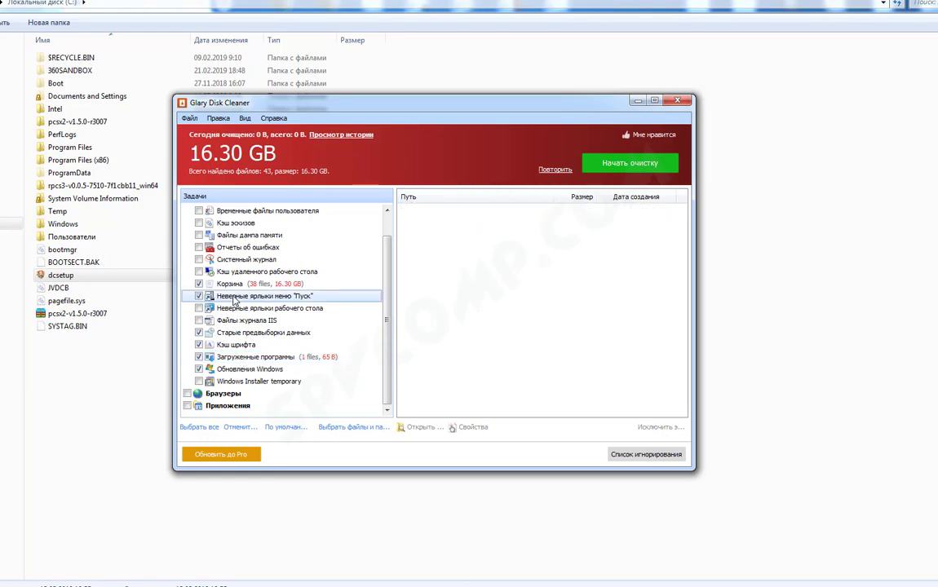
click(232, 284)
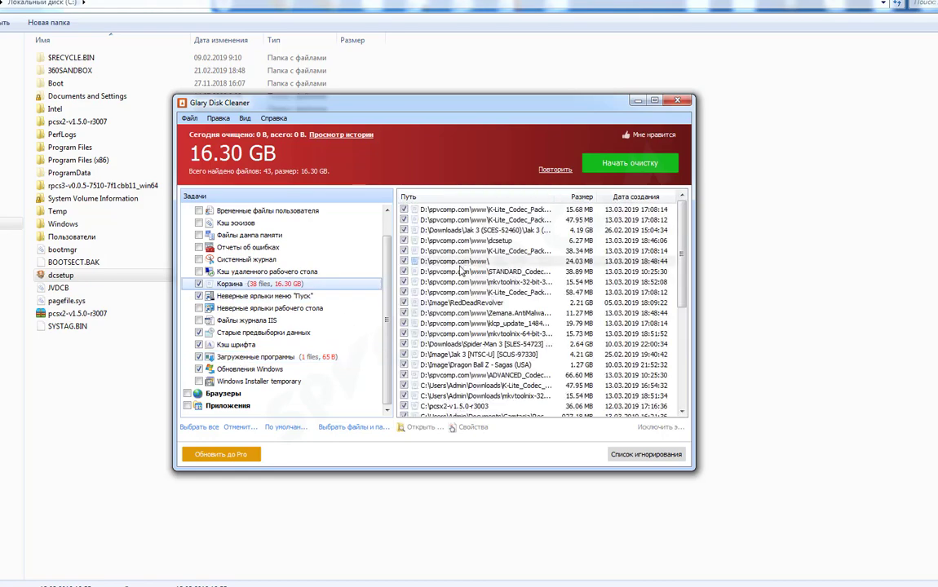
scroll(461, 271, down, 3)
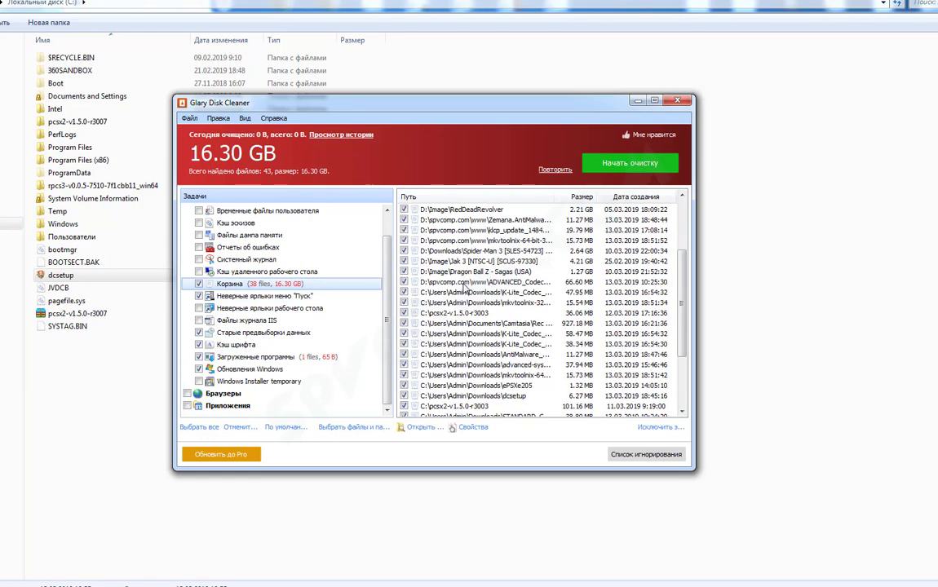
click(236, 247)
scroll(233, 285, up, 1)
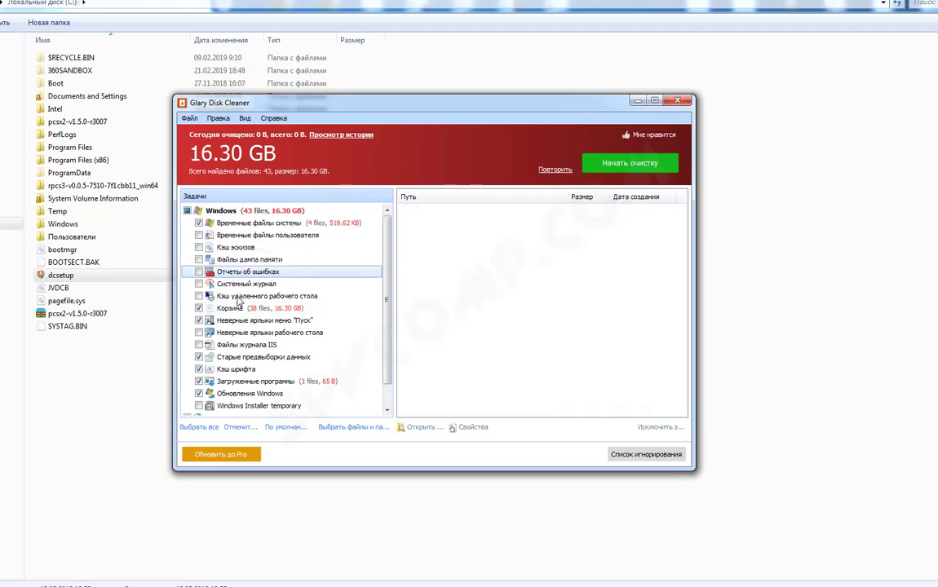
scroll(242, 301, down, 1)
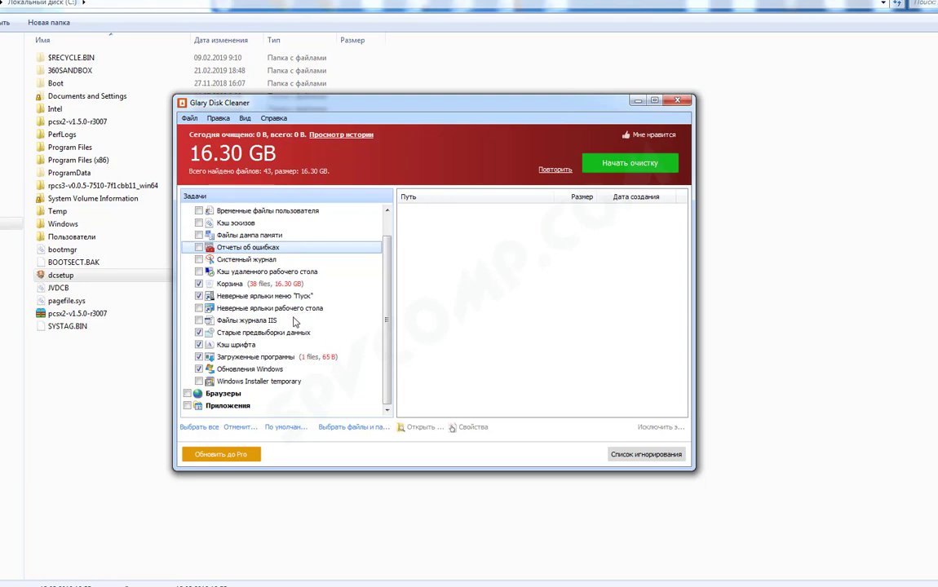
Clean the junk files found by the selected Windows tasks and scan the same tasks again
click(630, 164)
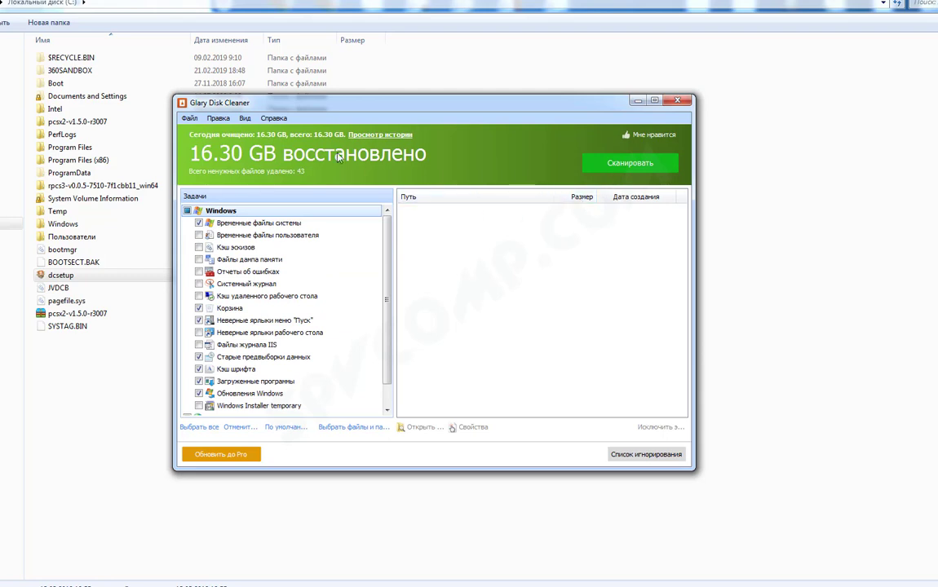
click(185, 119)
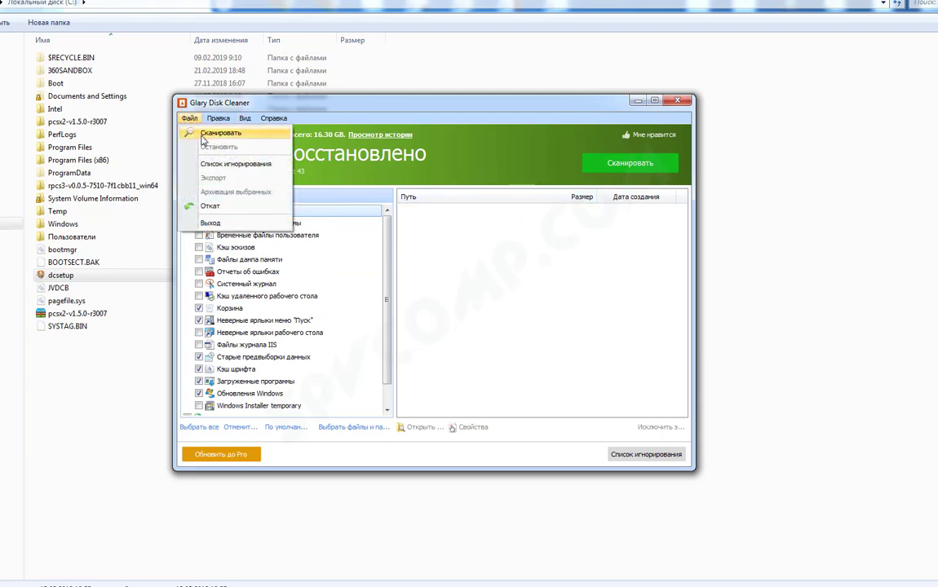
click(202, 136)
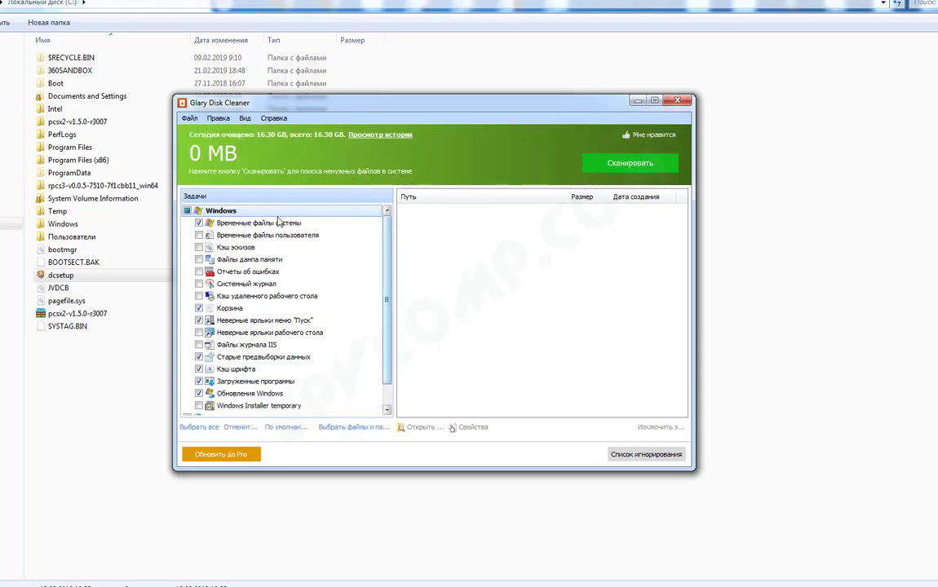
Exclude the whole Windows group from the scan and expand the Браузеры group with its additional browsers
click(212, 214)
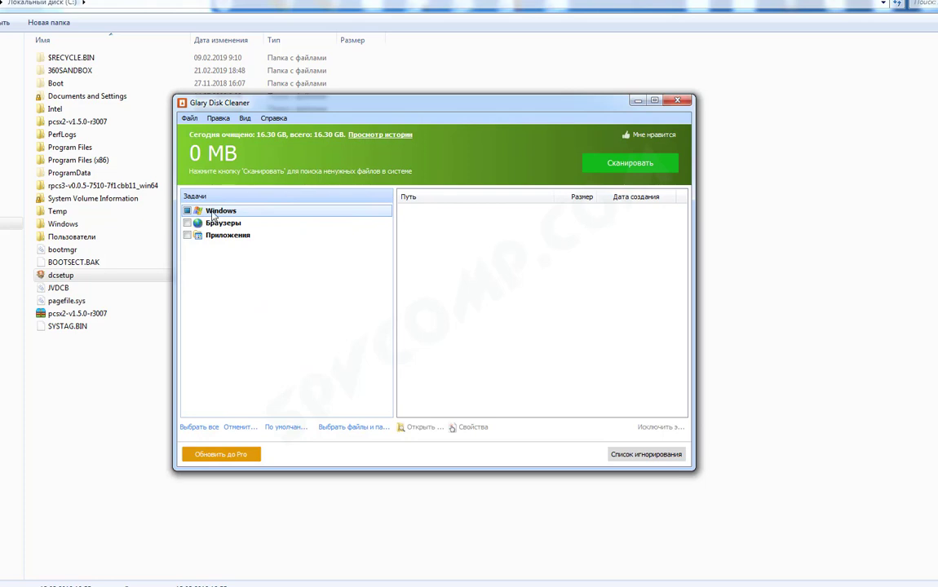
click(196, 214)
click(210, 214)
click(199, 215)
click(204, 212)
click(219, 224)
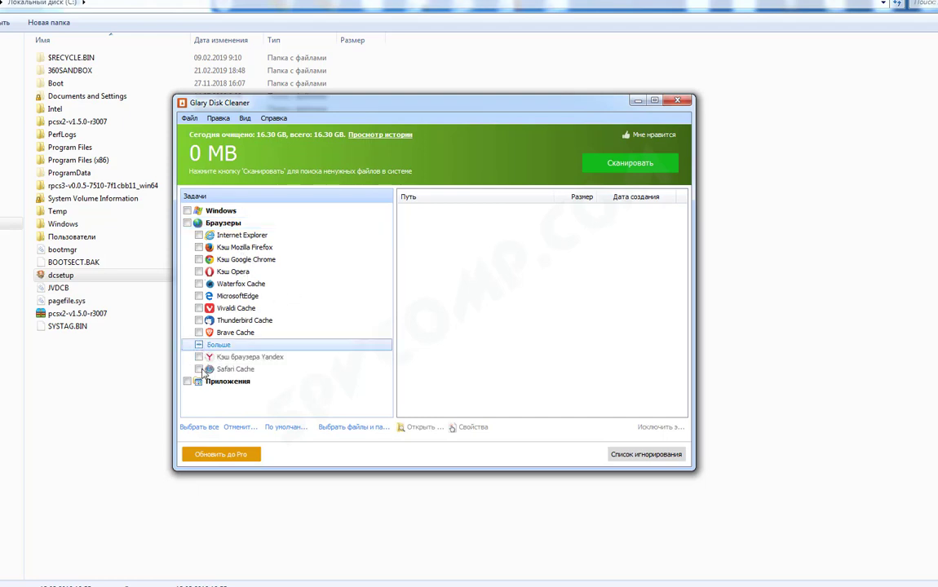
Include every browser cache in the Браузеры group, including Yandex and Safari, but leave out Thunderbird Cache
click(199, 369)
click(199, 356)
click(186, 224)
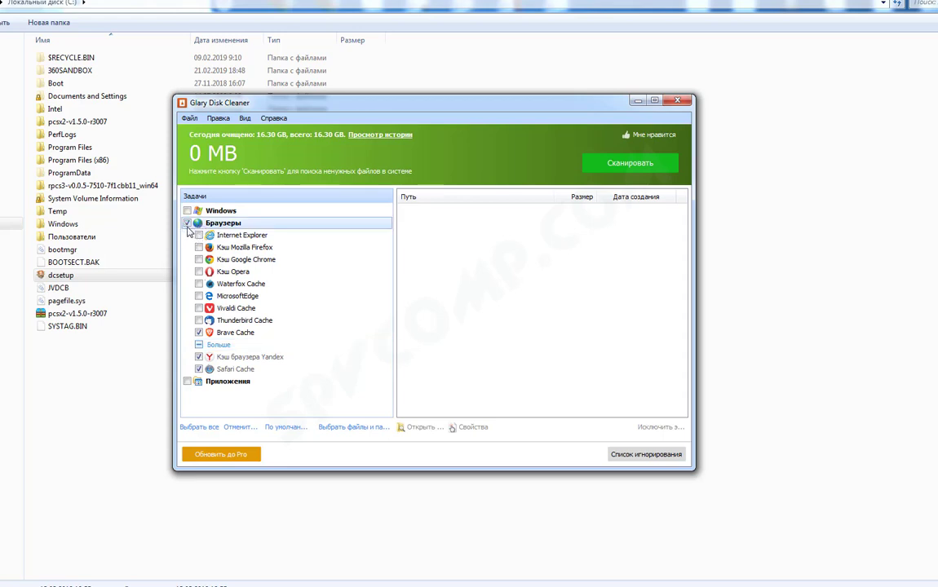
click(198, 236)
click(200, 274)
click(198, 309)
click(209, 322)
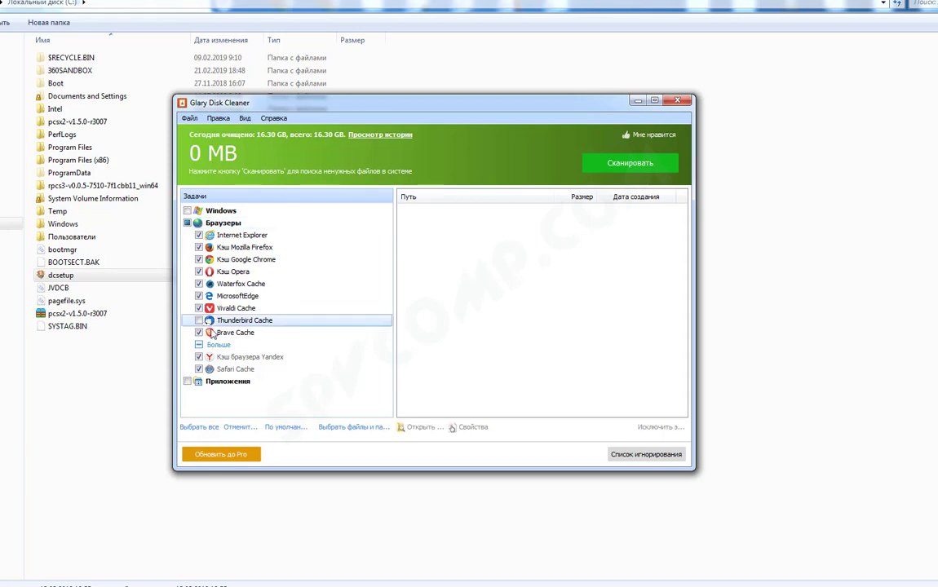
Scan the selected browser caches, answer the request to close Google Chrome, and review the Internet Explorer and Brave Cache files
click(626, 168)
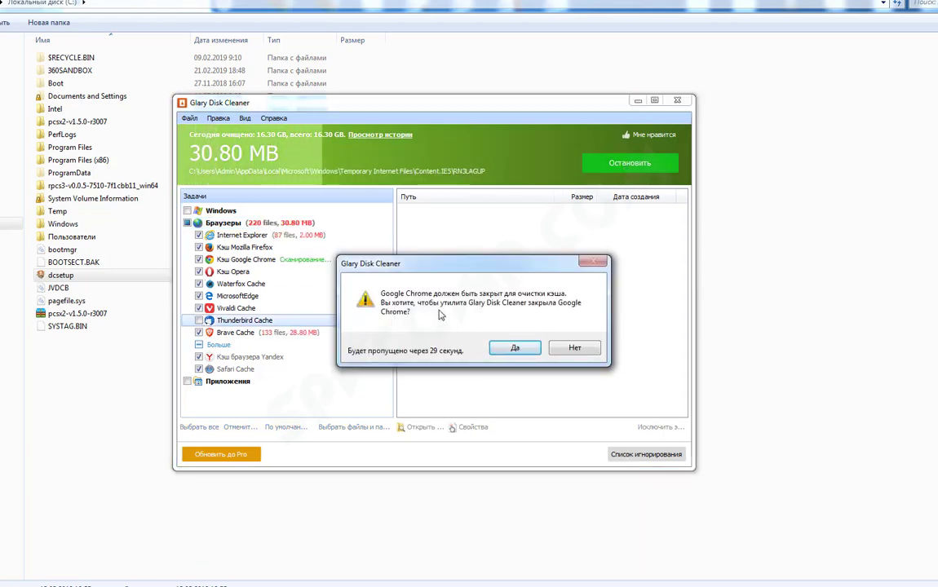
click(491, 343)
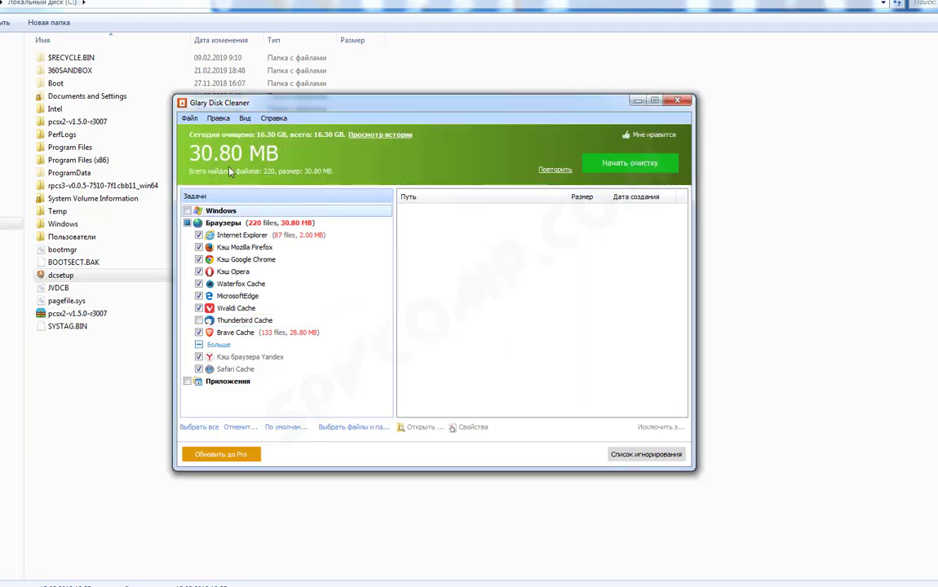
click(254, 236)
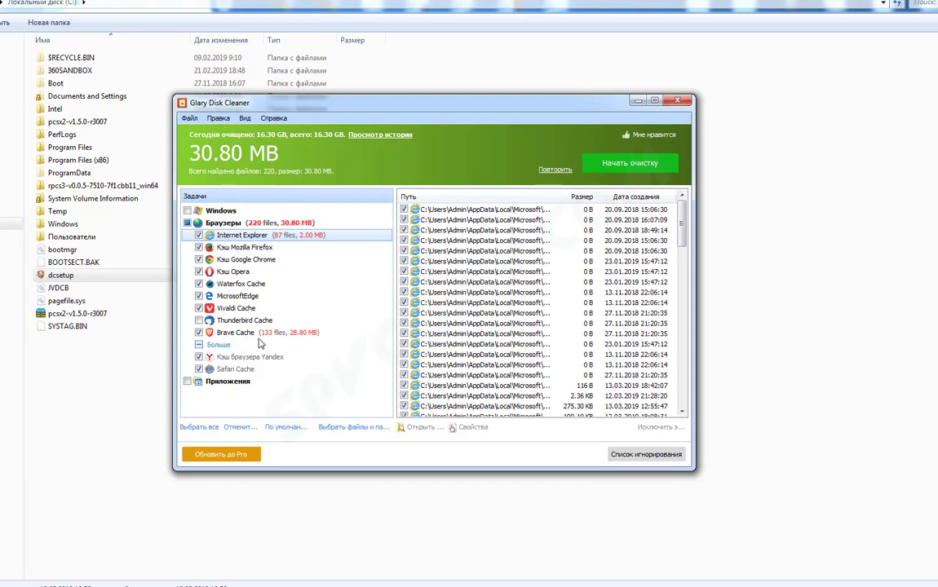
click(302, 333)
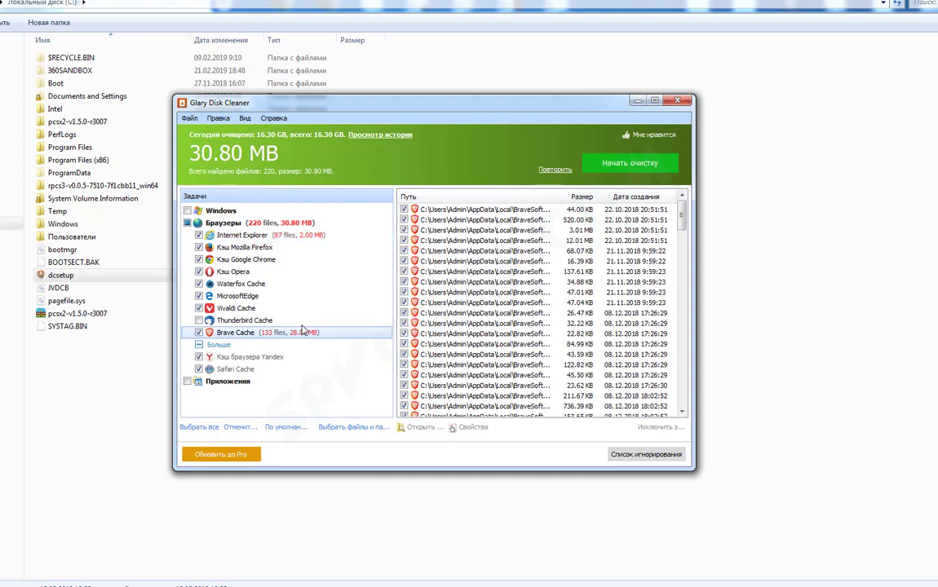
Limit the browser selection to Brave Cache, clean its found files and check that task's remaining files
click(199, 235)
click(199, 259)
click(199, 272)
click(199, 284)
click(199, 309)
click(629, 166)
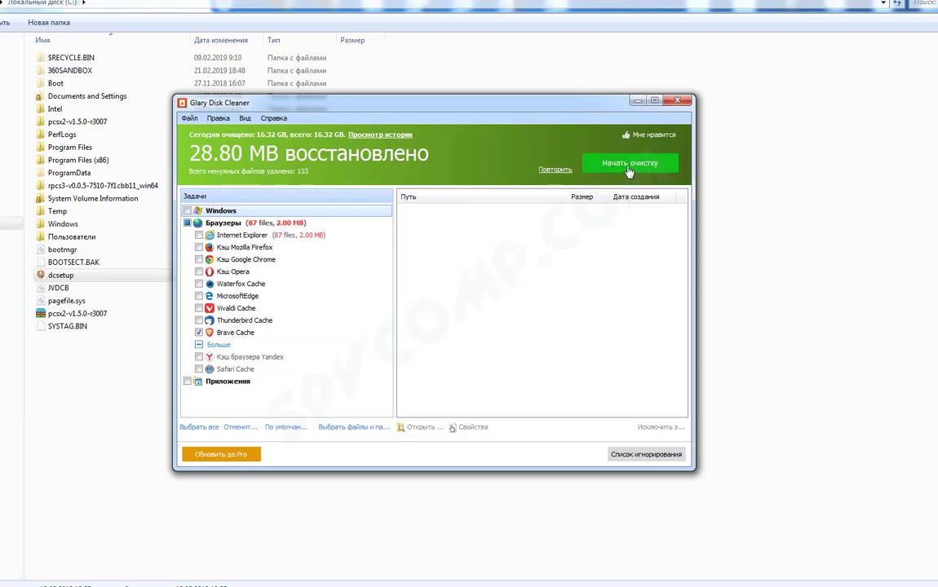
click(629, 166)
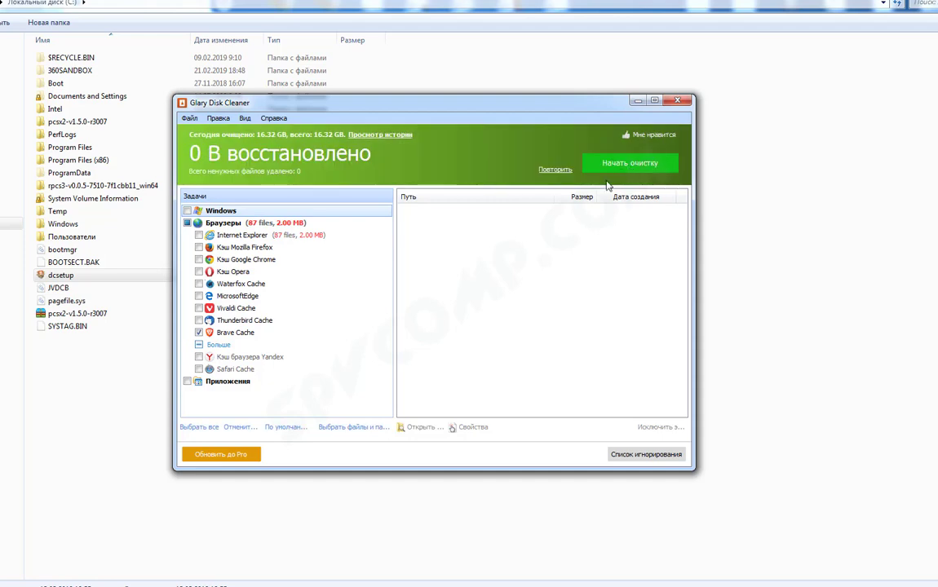
click(244, 334)
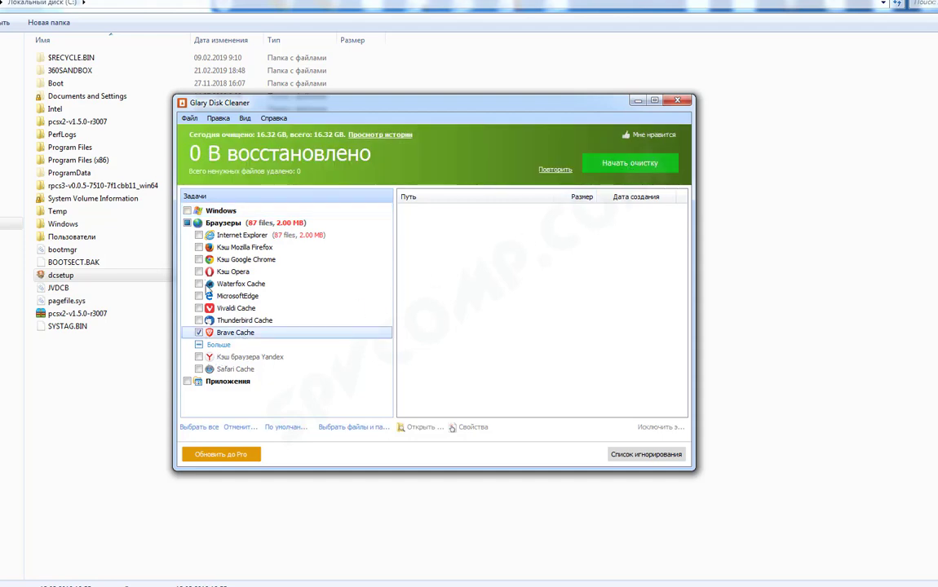
Collapse the Браузеры group and examine the full list of tasks under Приложения, including the additional applications
double_click(214, 224)
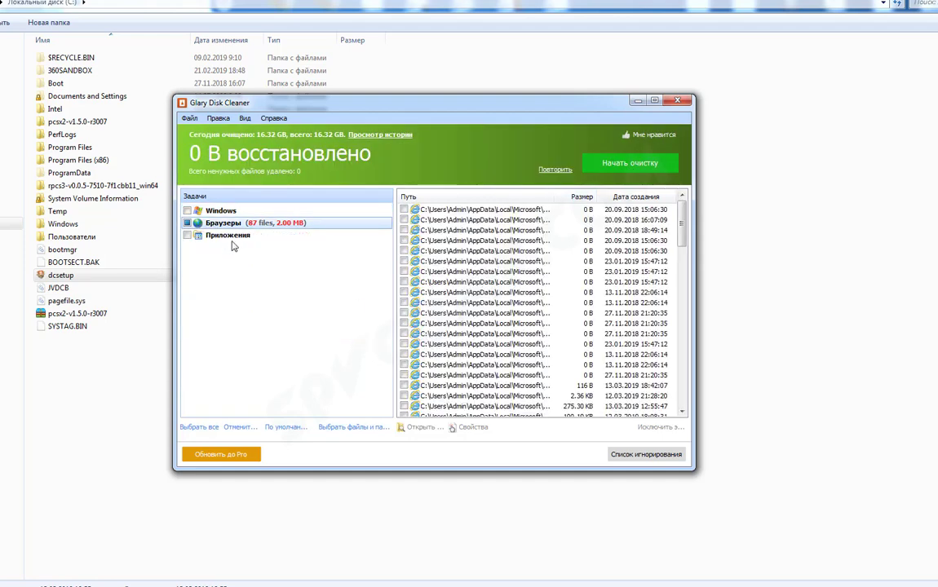
double_click(230, 237)
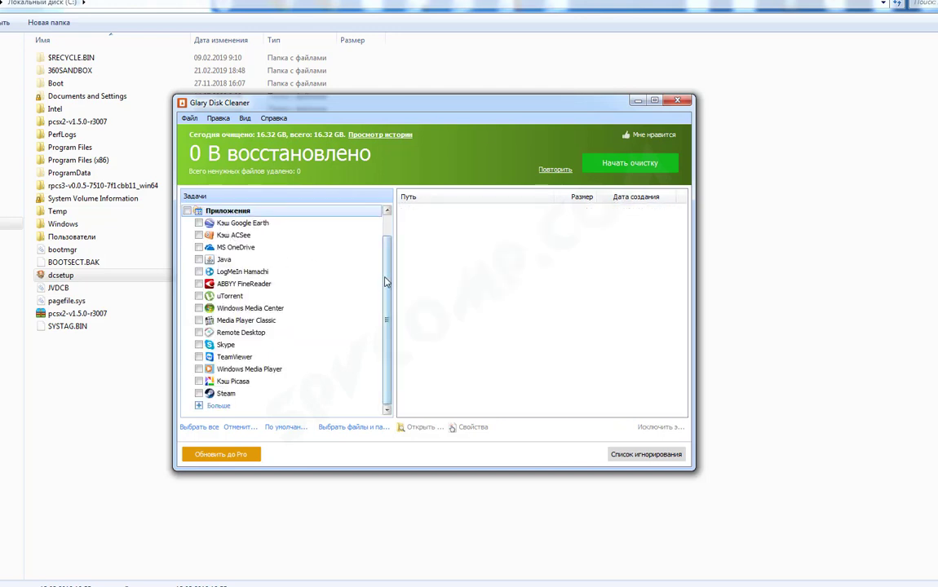
scroll(387, 282, up, 1)
scroll(386, 282, down, 1)
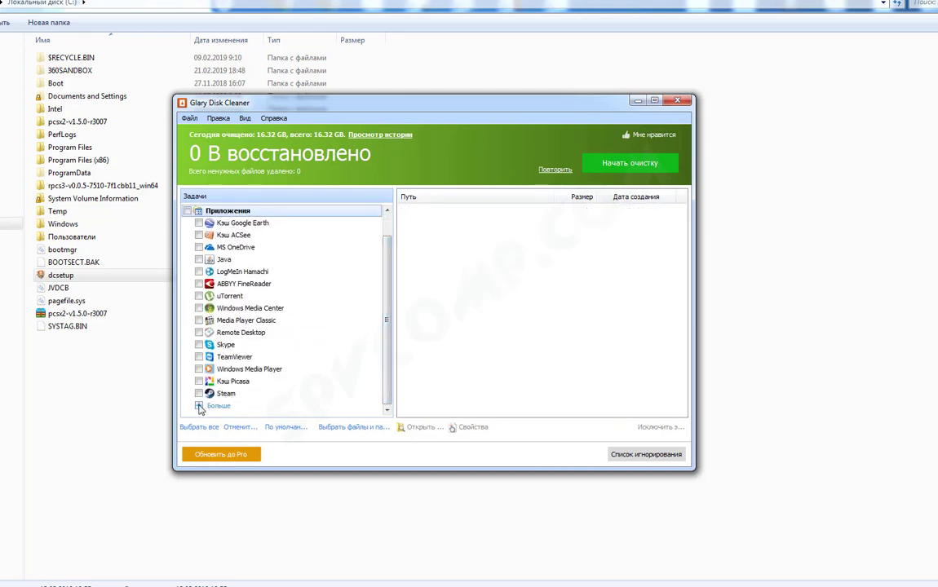
click(200, 406)
scroll(390, 273, down, 2)
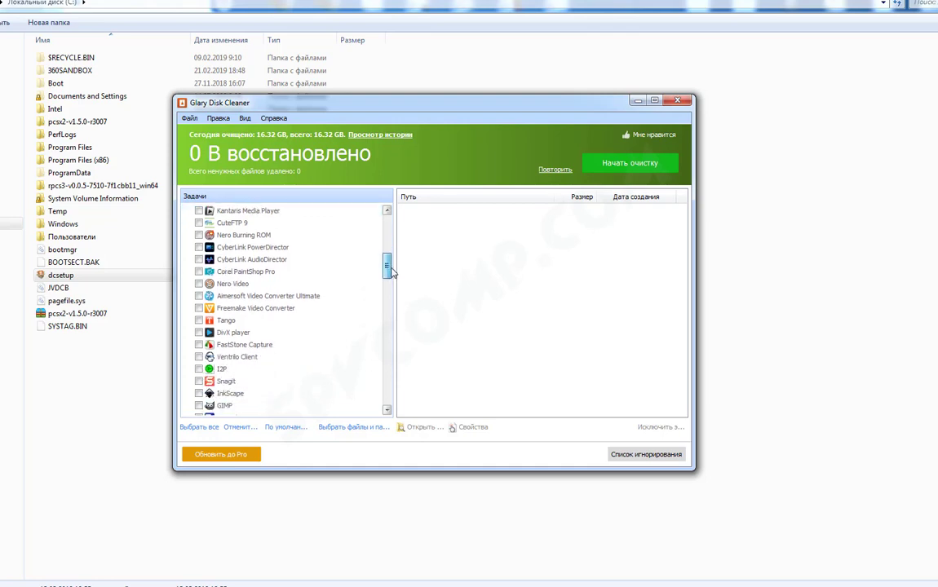
drag(390, 271, 310, 266)
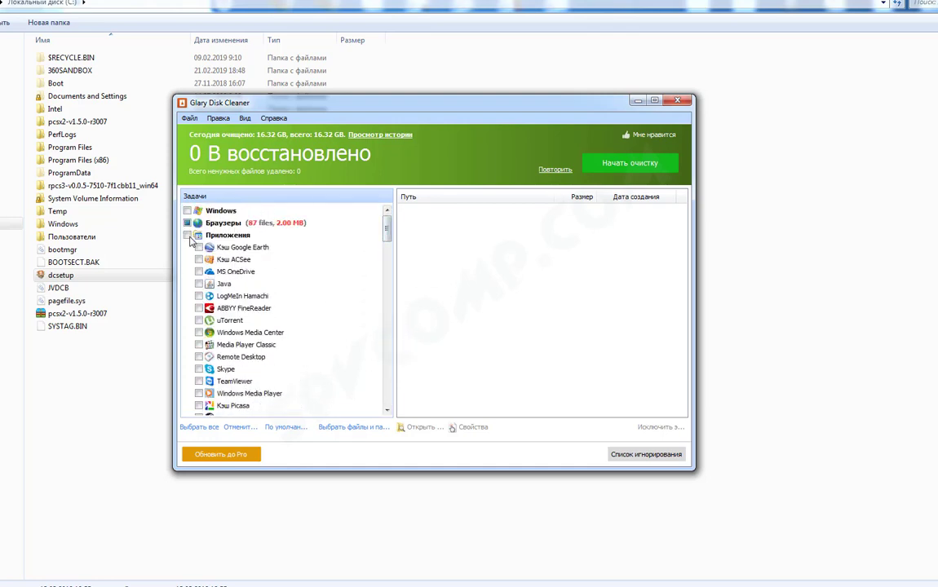
Include the entire Приложения group and scan for application junk files
mouse_move(392, 236)
mouse_down()
mouse_move(390, 308)
mouse_move(390, 245)
mouse_move(402, 234)
mouse_up()
click(189, 118)
click(195, 133)
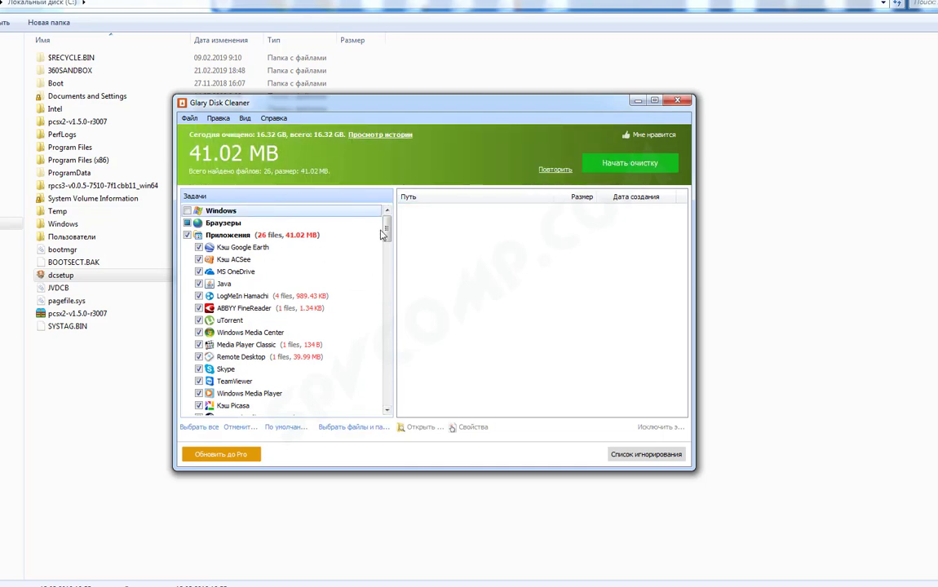
Examine the Приложения scan results, including the files found for ABBYY FineReader, Media Player Classic and Remote Desktop
scroll(384, 245, down, 3)
drag(392, 248, 397, 217)
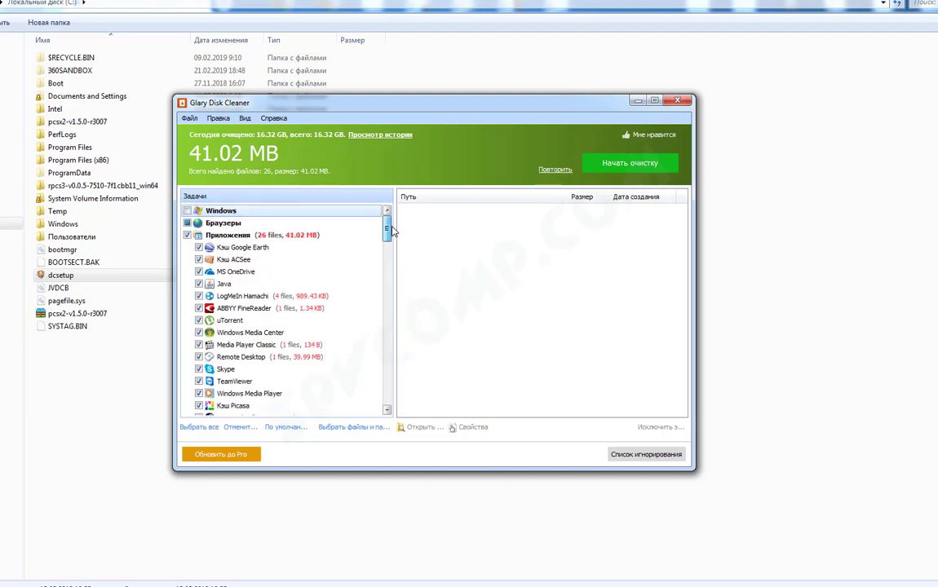
click(245, 308)
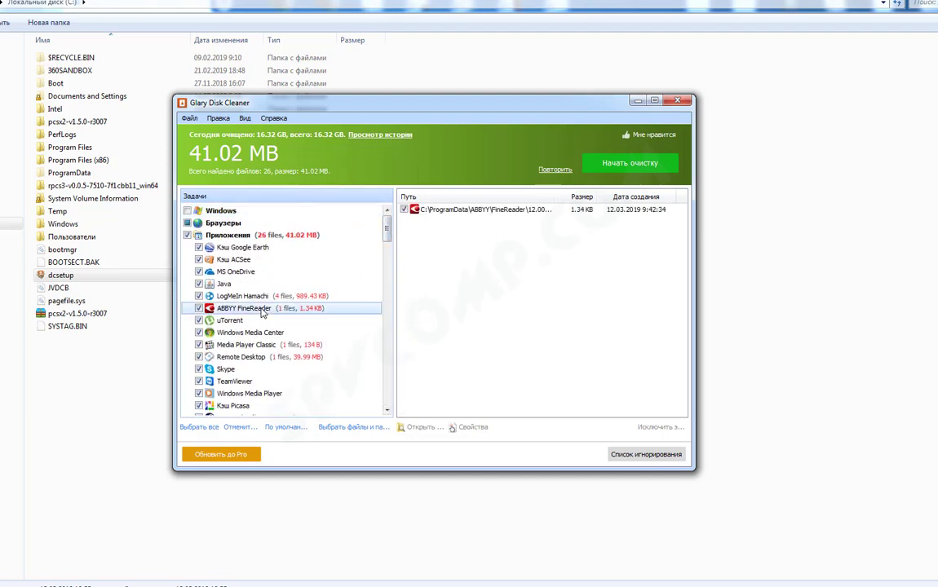
click(241, 345)
key(Up)
key(Up)
key(Up)
click(261, 357)
key(Up)
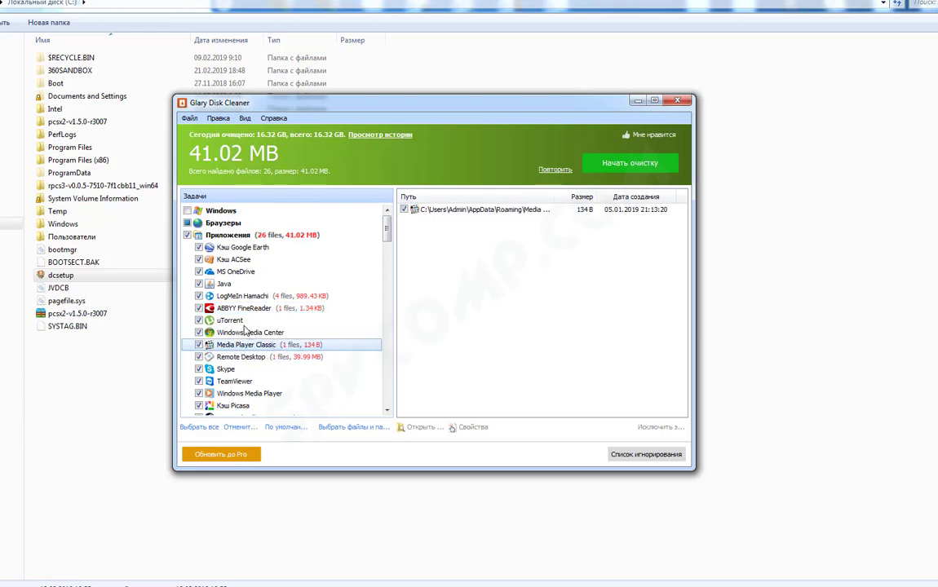
scroll(244, 330, down, 2)
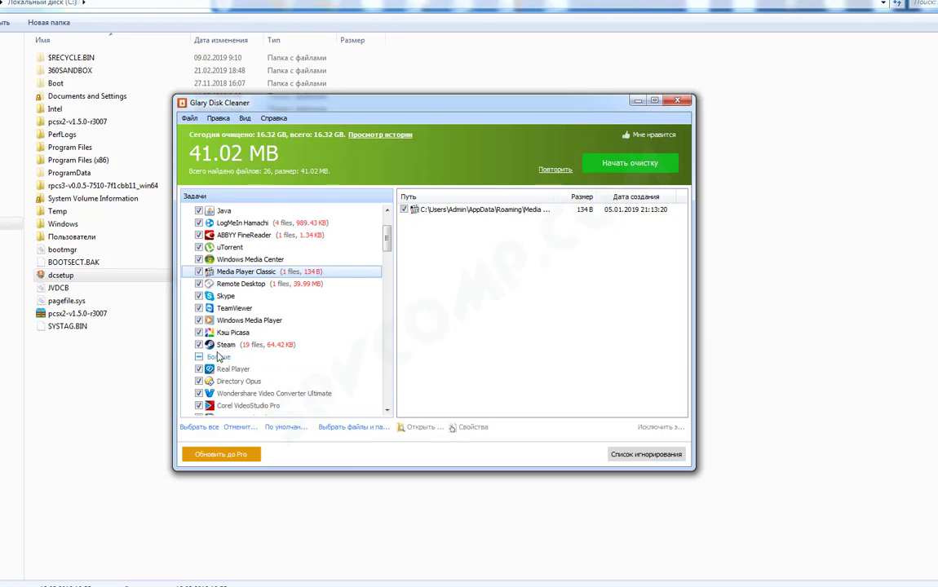
scroll(229, 322, down, 1)
scroll(228, 323, up, 3)
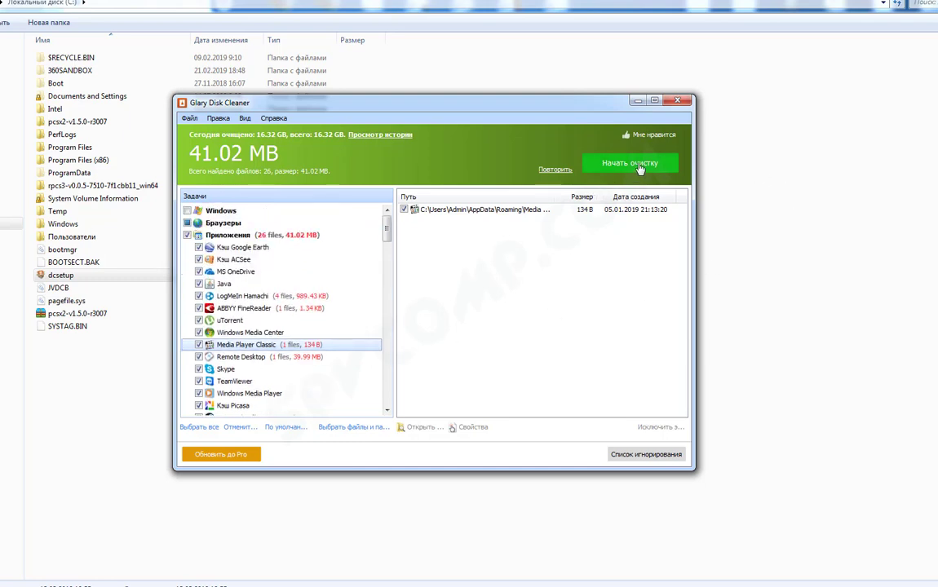
Recheck the Remote Desktop, Media Player Classic, ABBYY FineReader and LogMeIn Hamachi files, and clean all found application files
click(314, 359)
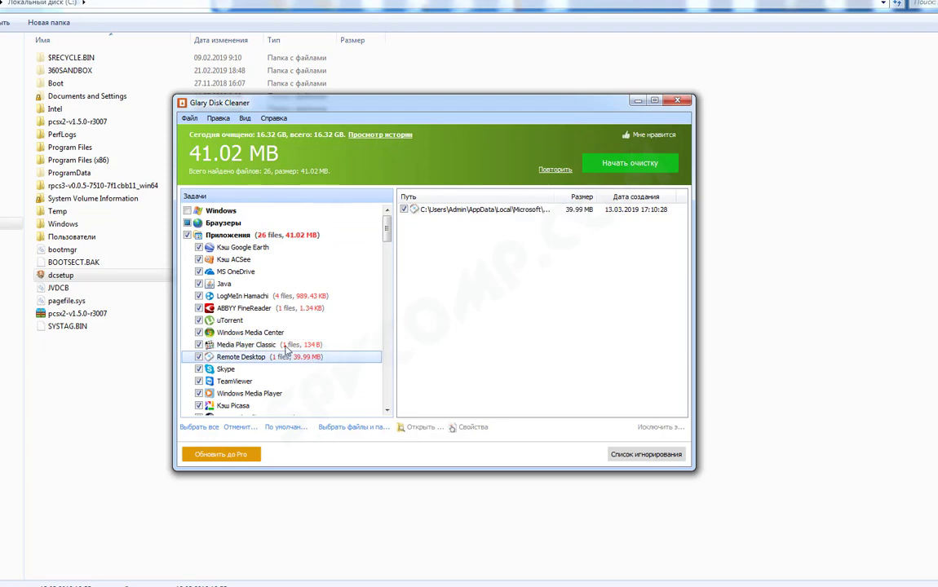
click(288, 346)
click(291, 308)
click(291, 296)
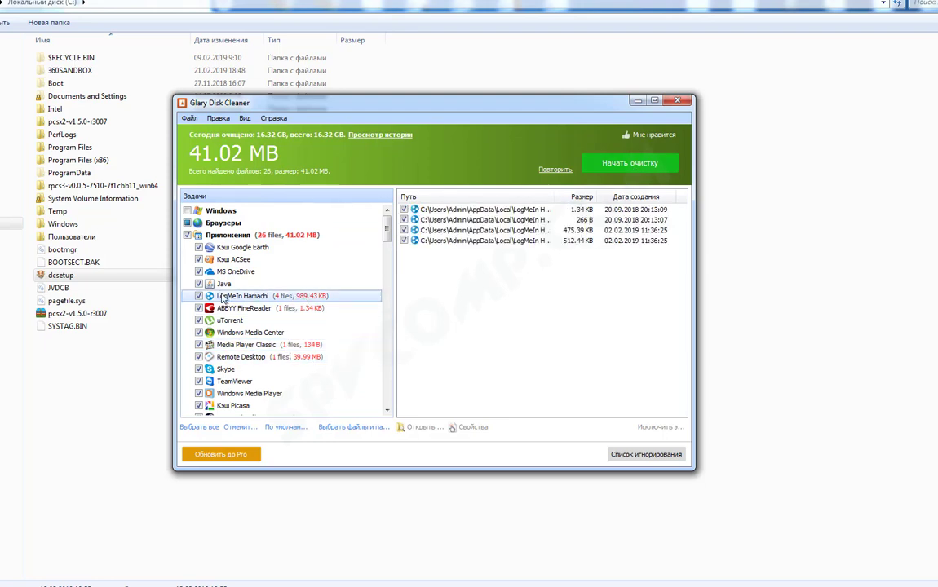
click(437, 211)
click(439, 221)
click(439, 231)
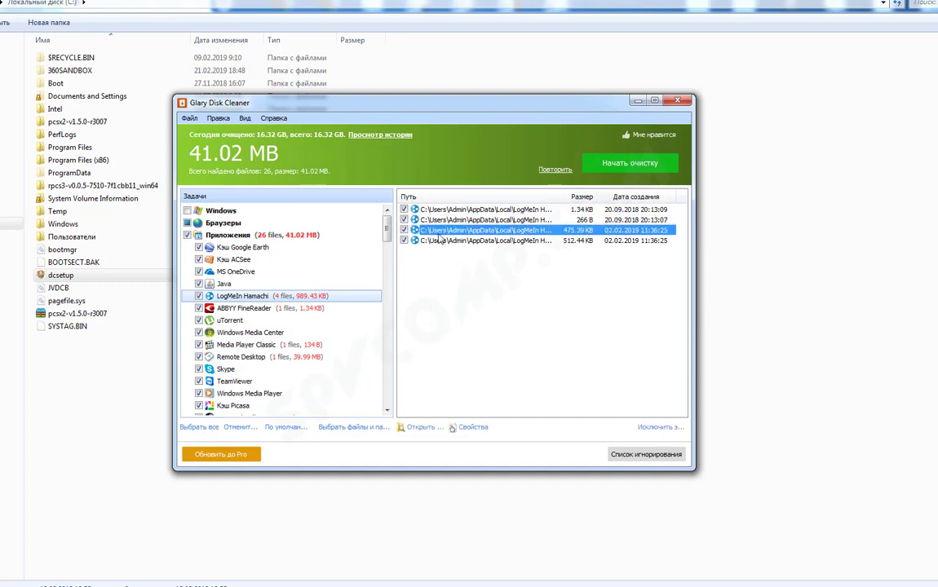
click(441, 240)
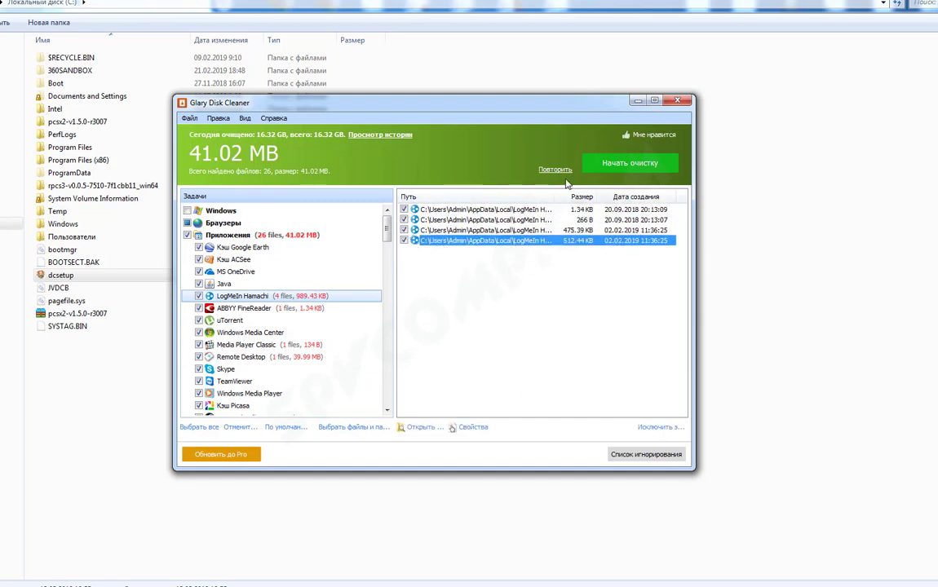
click(632, 164)
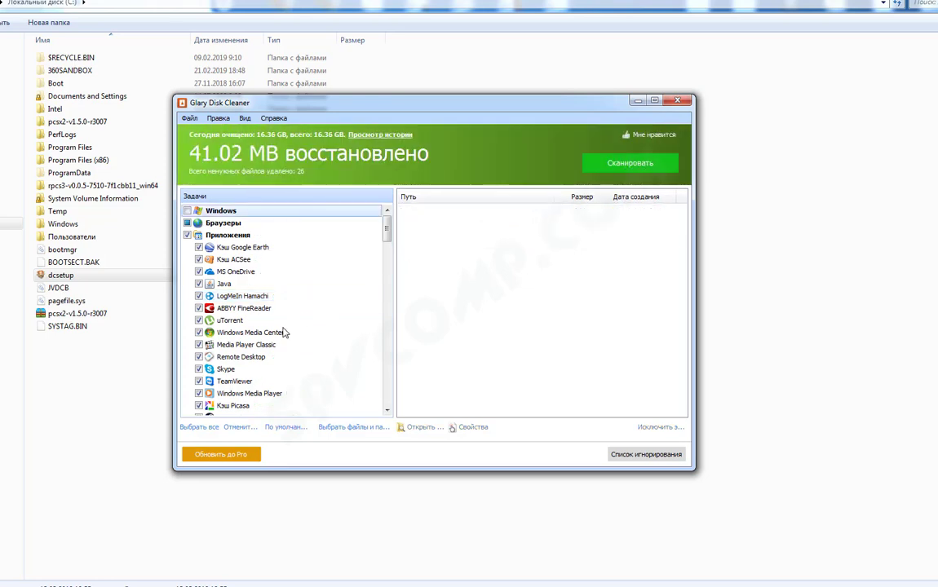
Include the complete Windows, Браузеры and Приложения groups and scan them all without letting the cleaner close Google Chrome
click(187, 236)
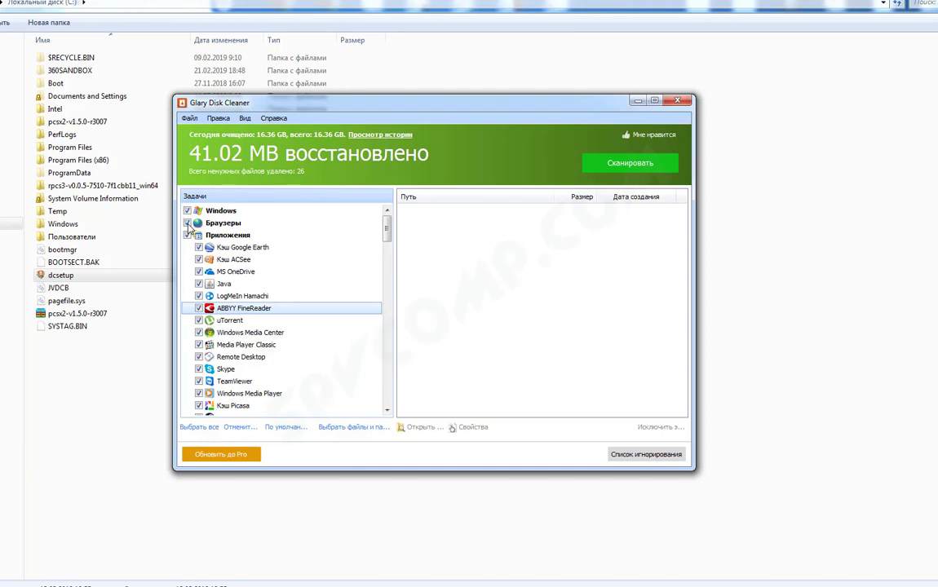
click(608, 163)
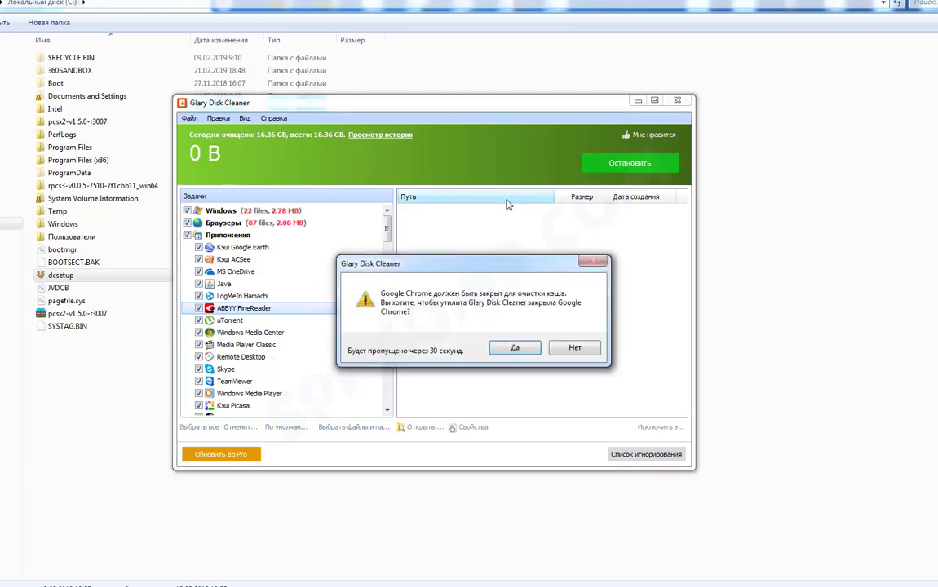
click(560, 347)
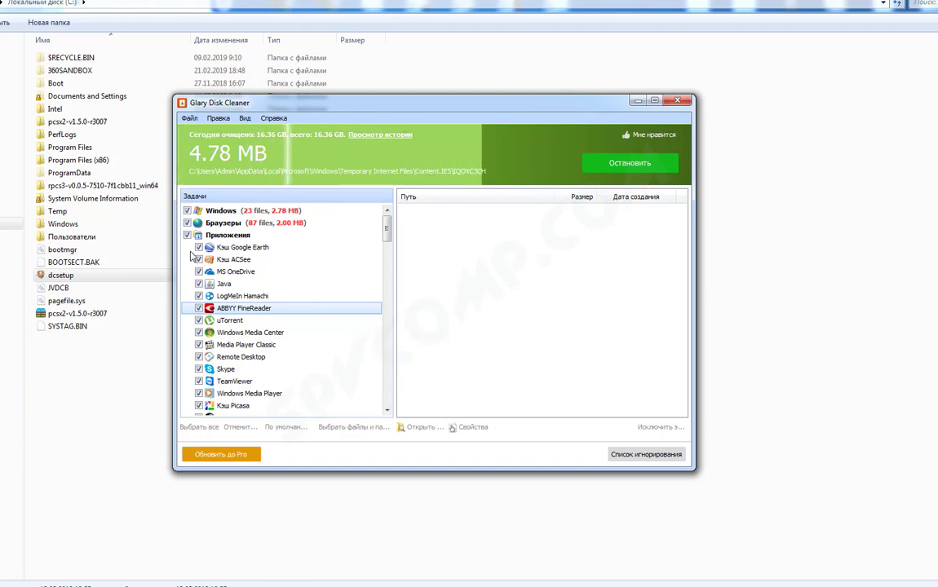
Expand the Windows group and examine the files found for error reports
double_click(220, 211)
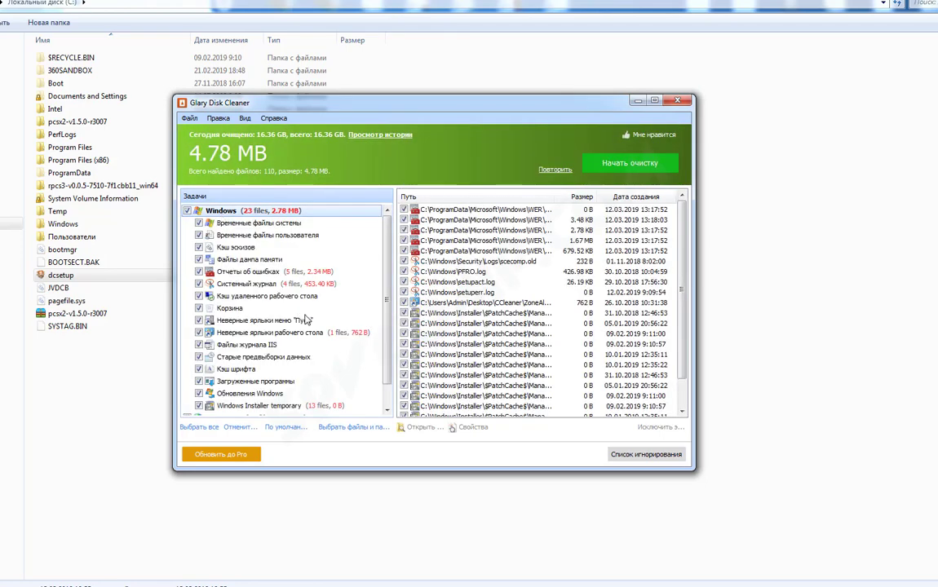
click(249, 271)
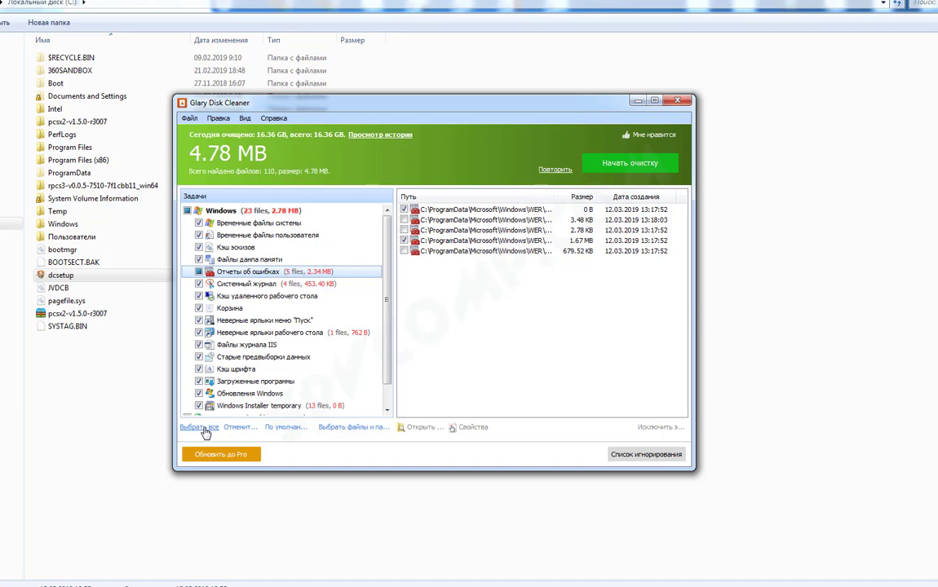
Try selecting and deselecting all cleaning tasks, and restore the default task selection
click(188, 210)
click(199, 427)
click(242, 427)
click(286, 427)
View the dialog for choosing custom files and folders to delete, and check the program's version information
click(337, 430)
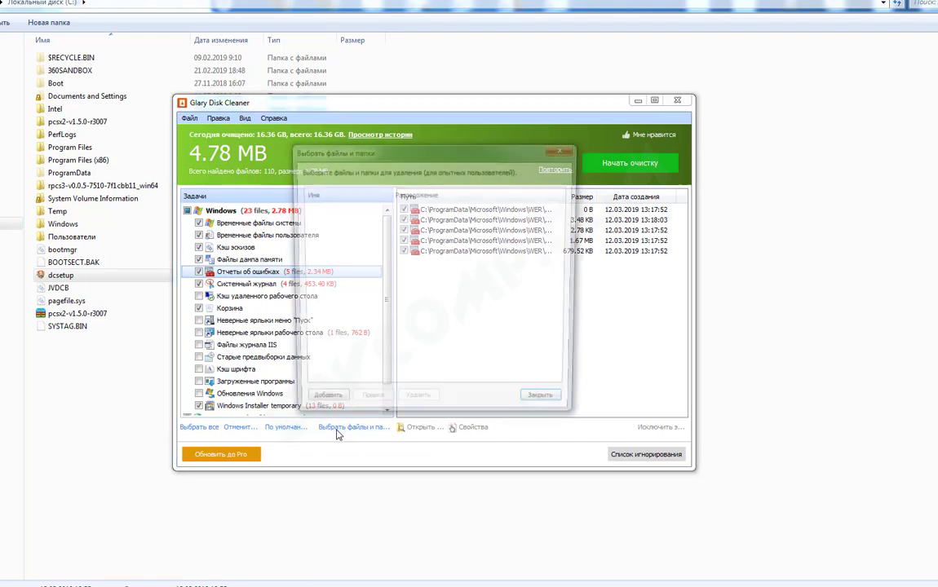
click(566, 150)
click(274, 118)
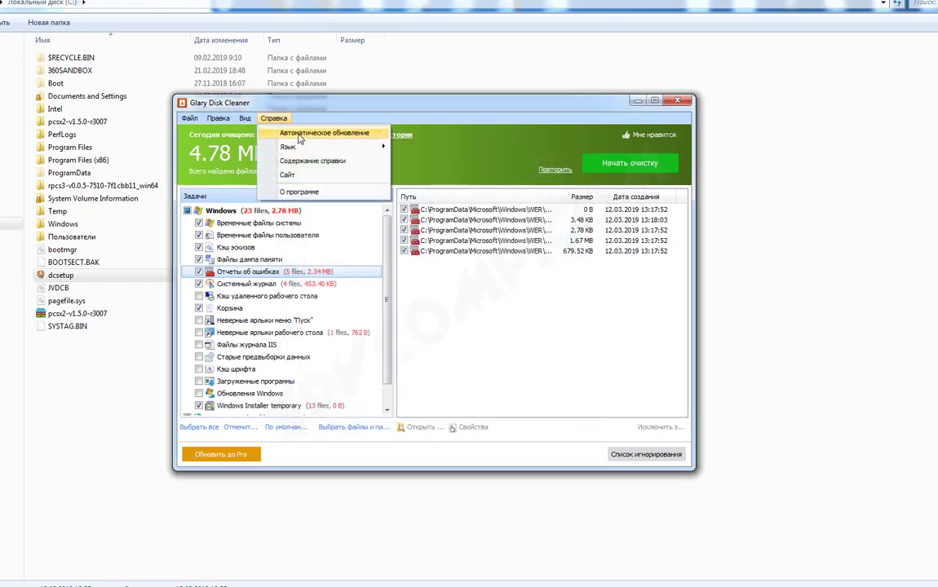
mouse_move(298, 138)
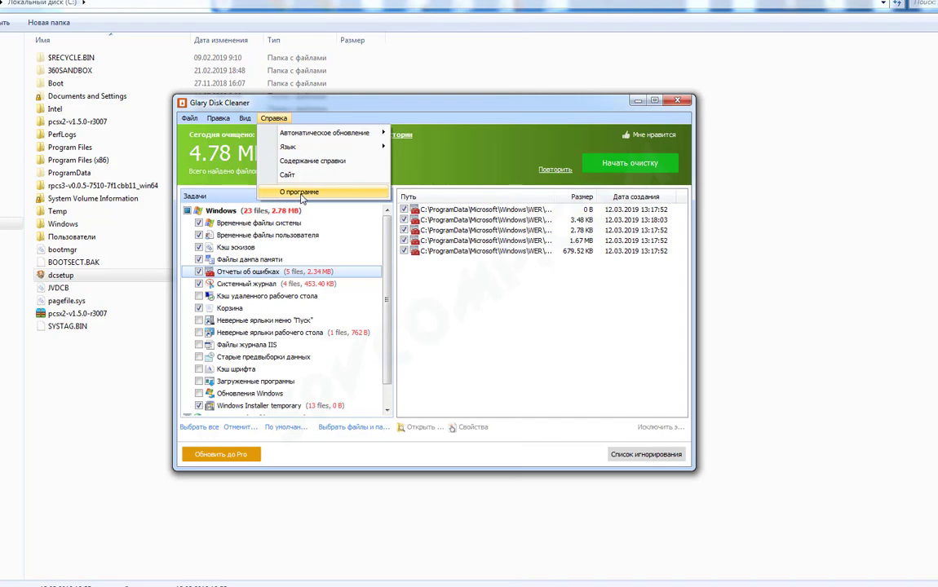
click(277, 190)
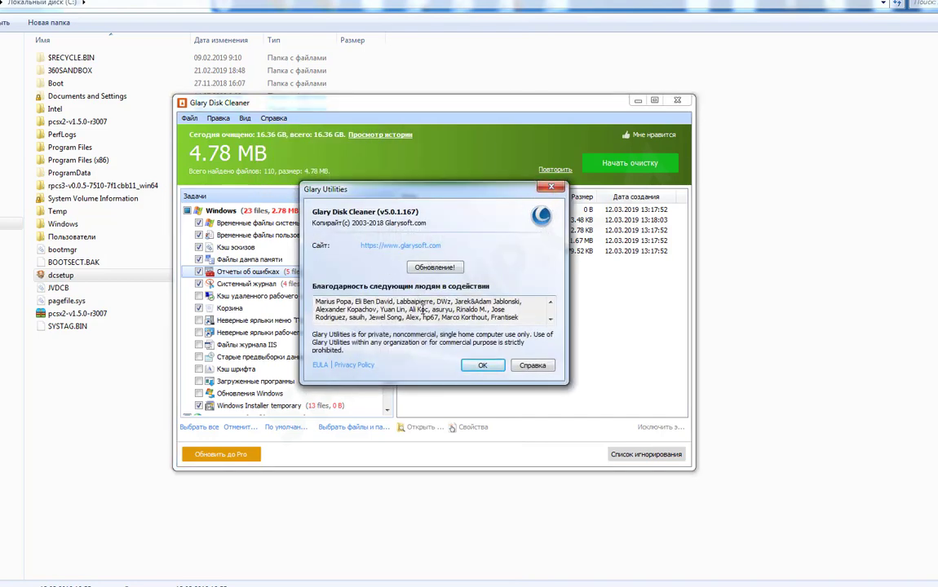
click(549, 189)
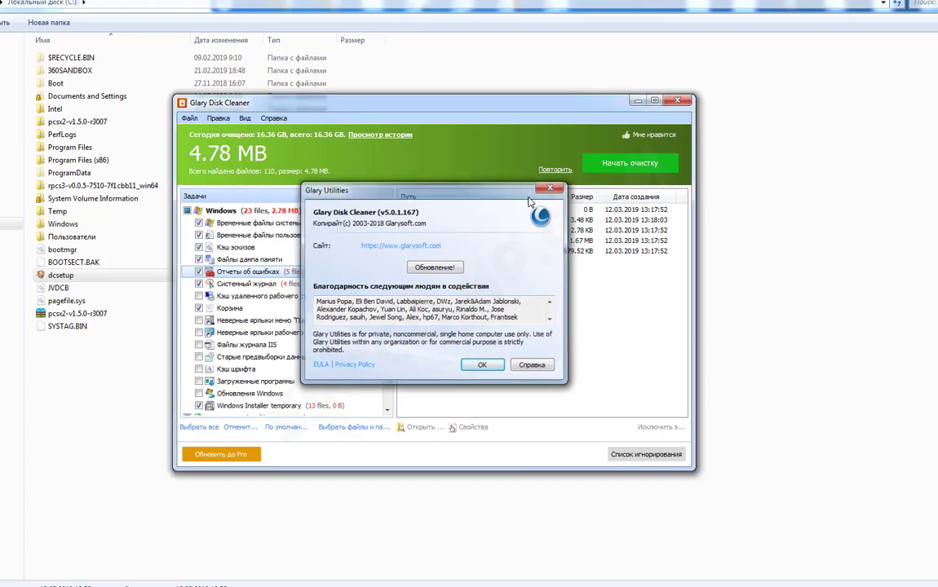
click(218, 119)
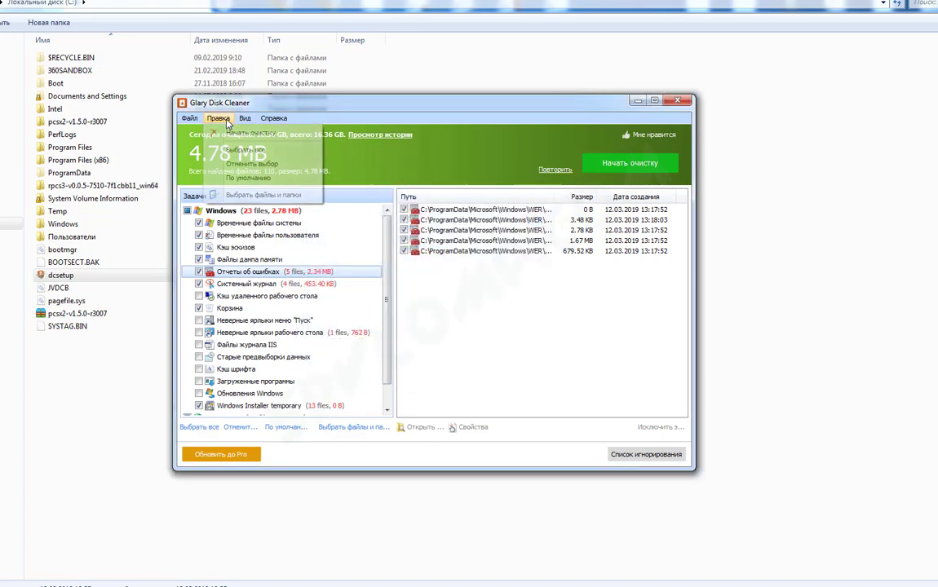
mouse_move(244, 120)
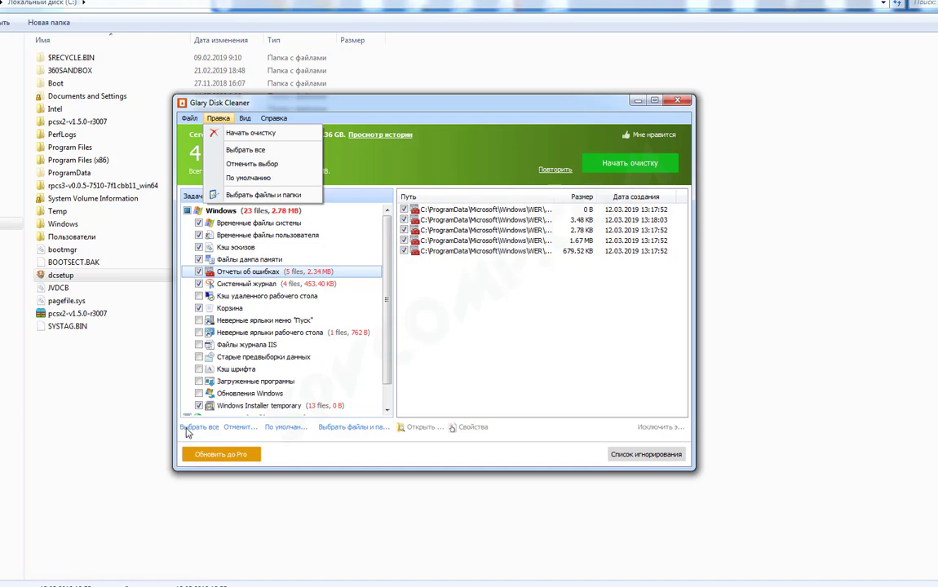
click(456, 343)
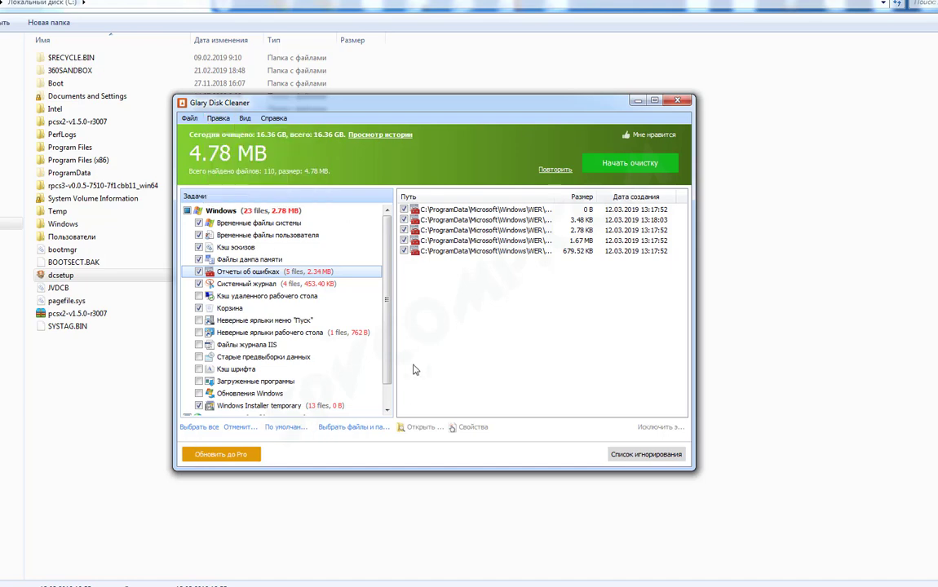